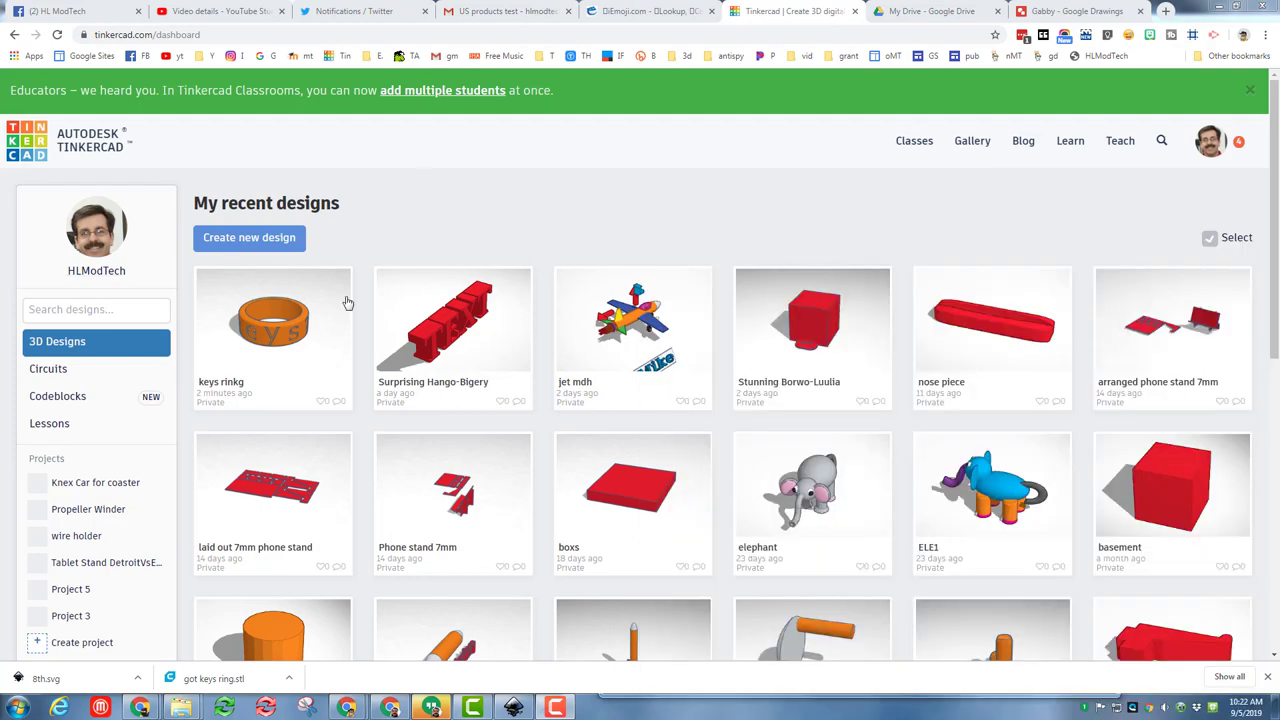
Step: Duplicate the "jet mdh" design and open the copy for editing
mouse_move(691, 305)
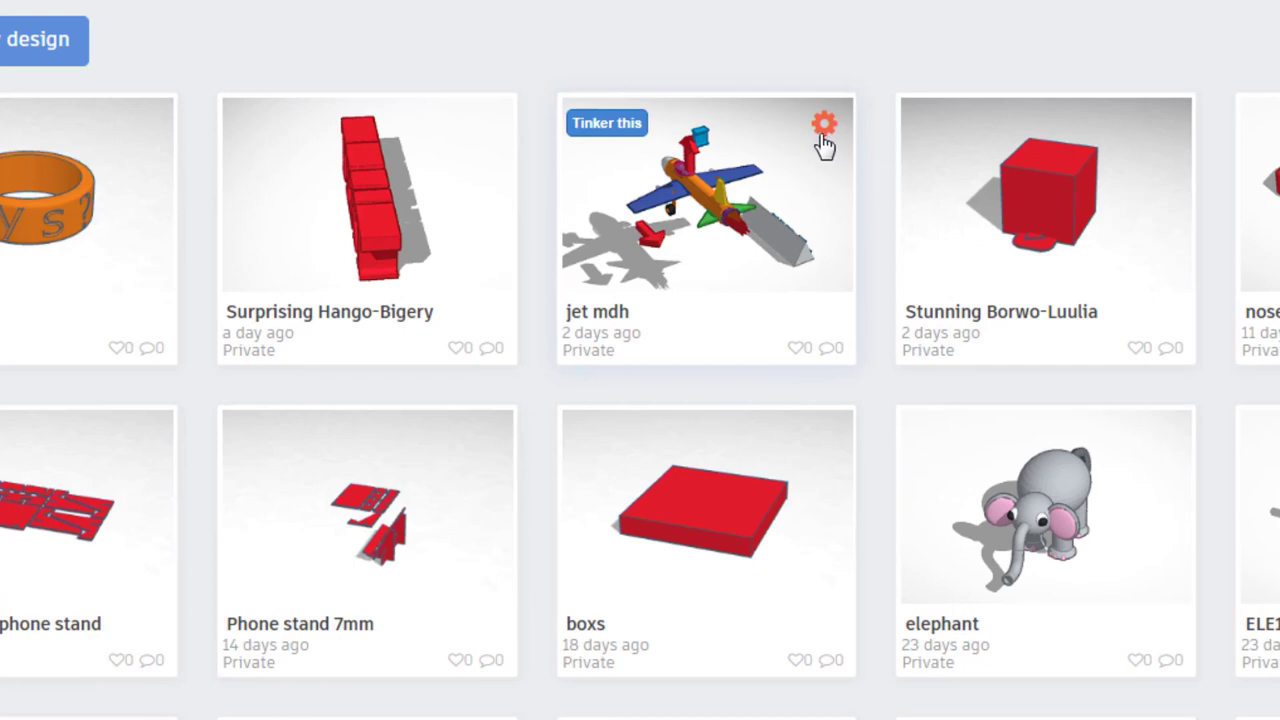
left_click(823, 140)
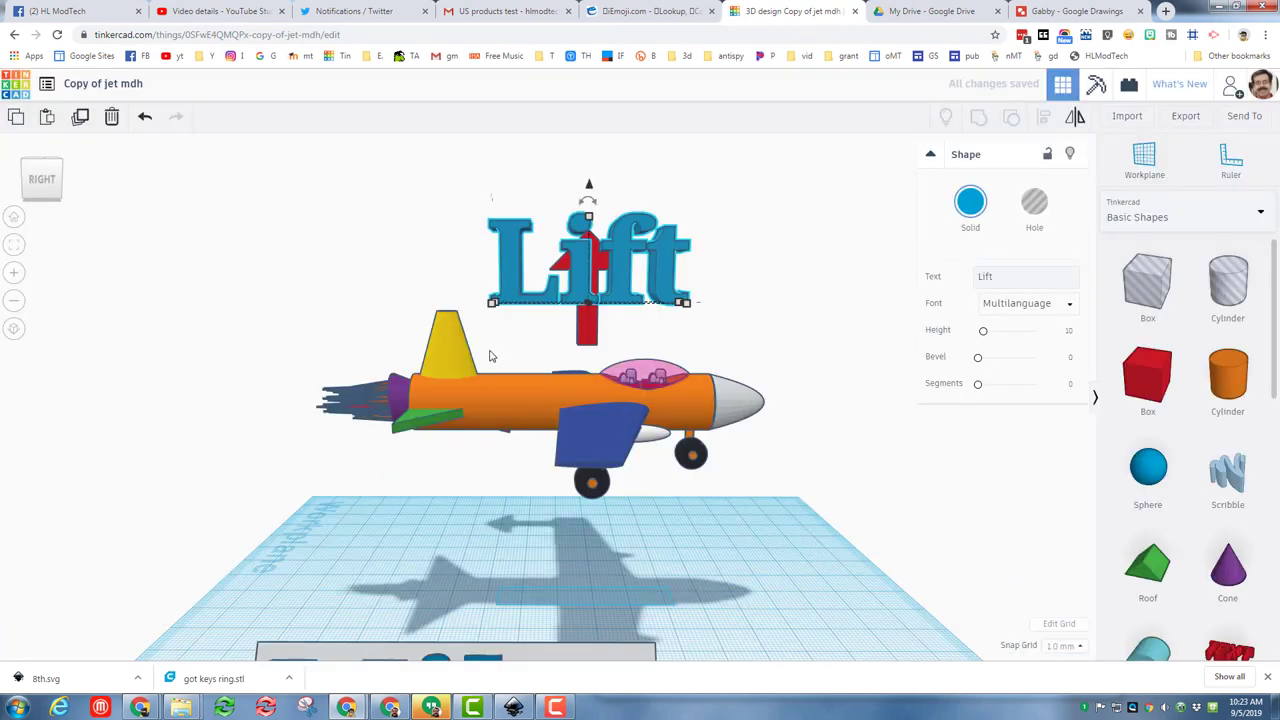
Step: Delete the Lift text and the red arrows around the jet
right_click_drag(366, 437, 490, 455)
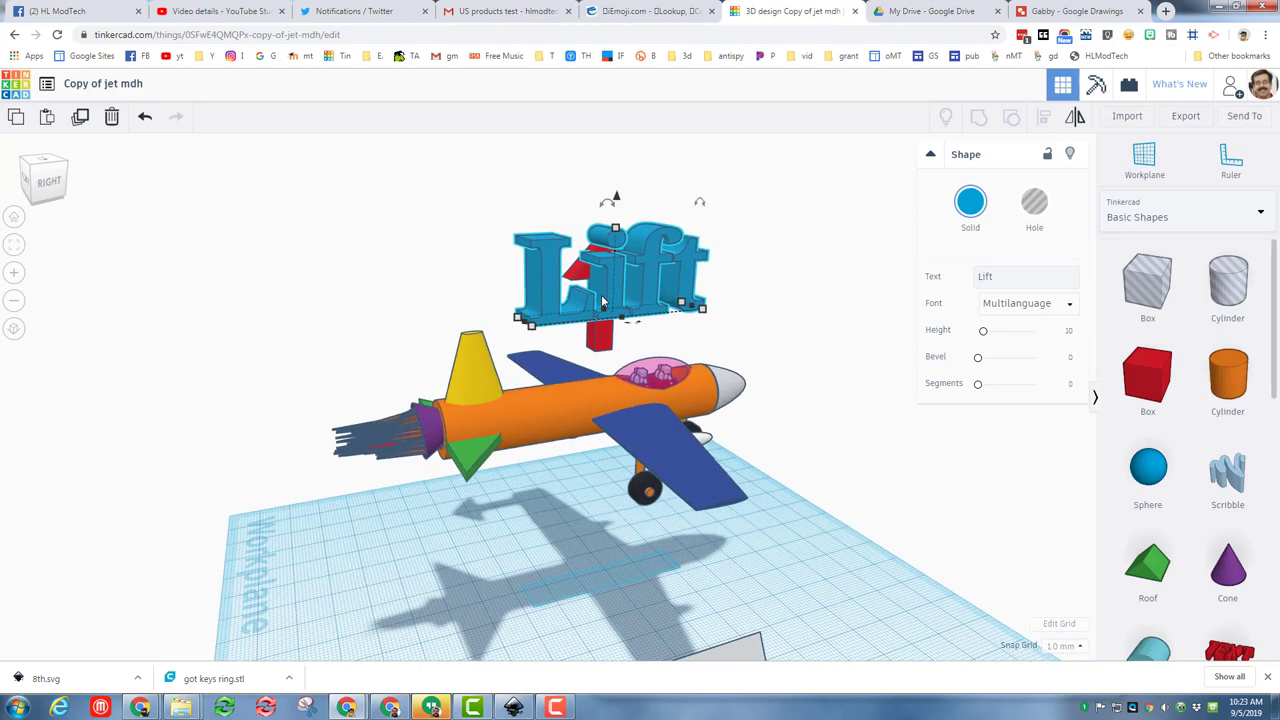
key("Delete")
left_click(600, 305)
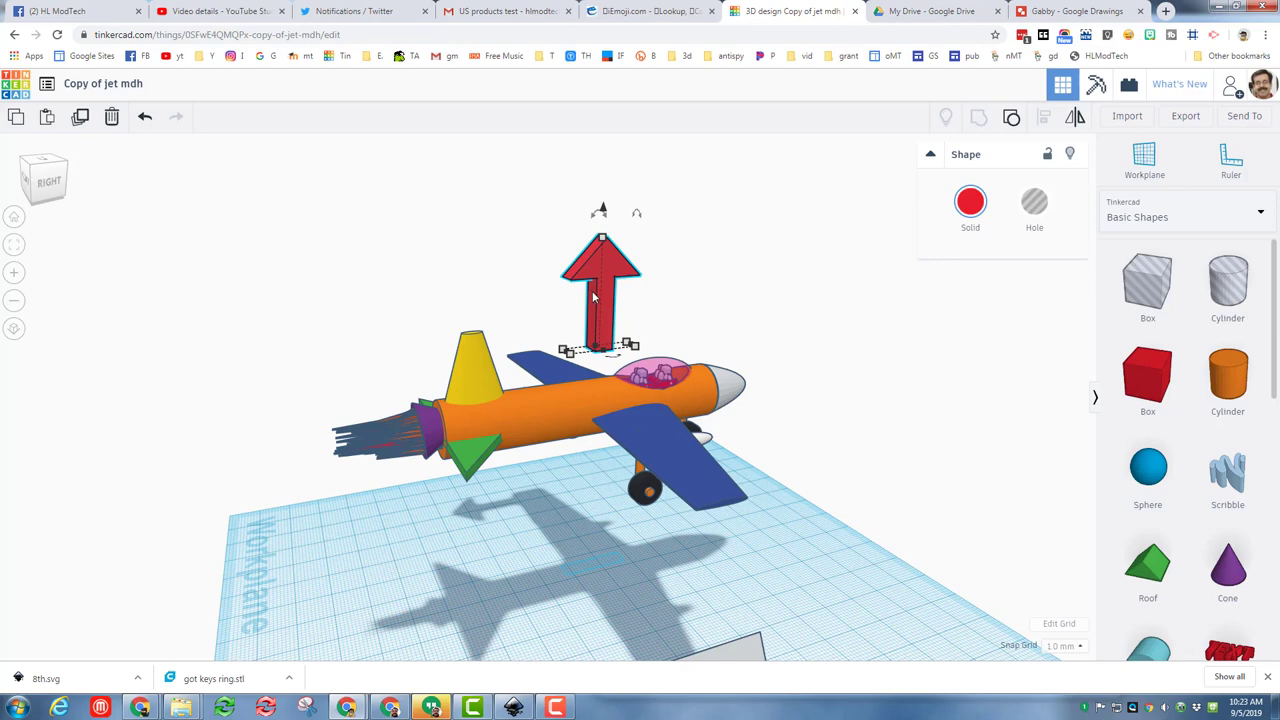
key("Delete")
right_click_drag(447, 415, 422, 438)
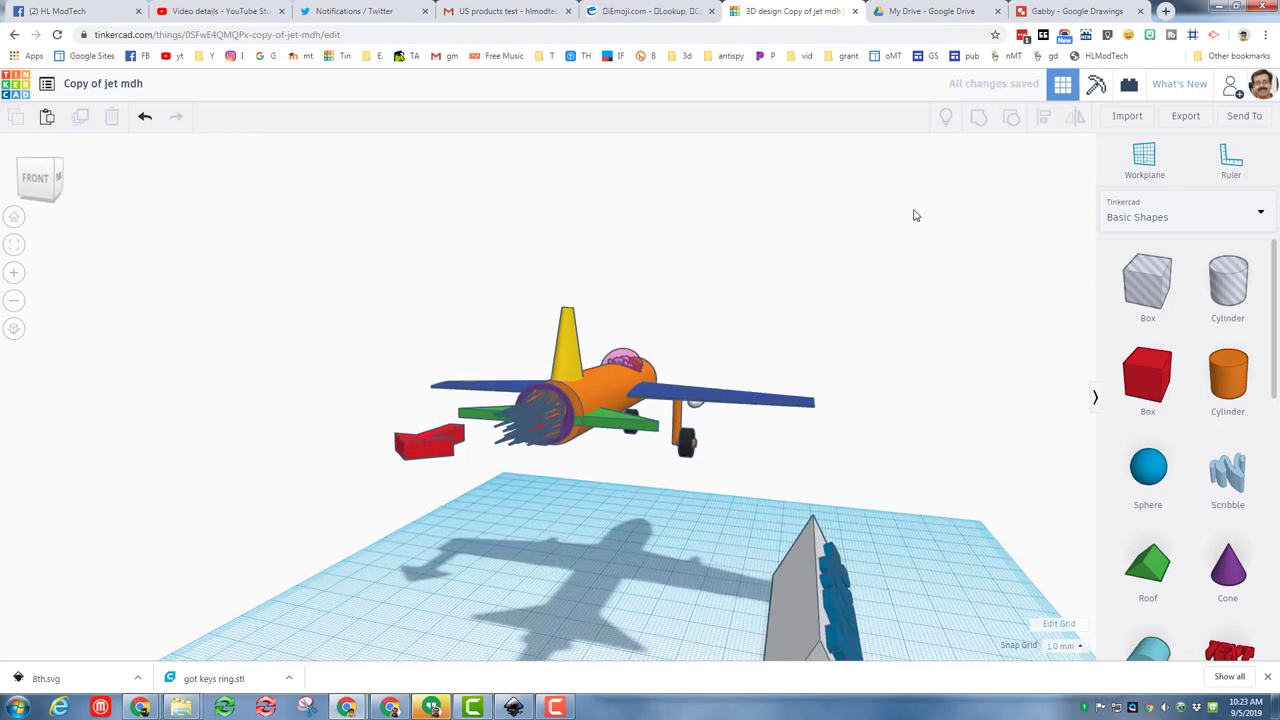
right_click_drag(914, 212, 171, 393)
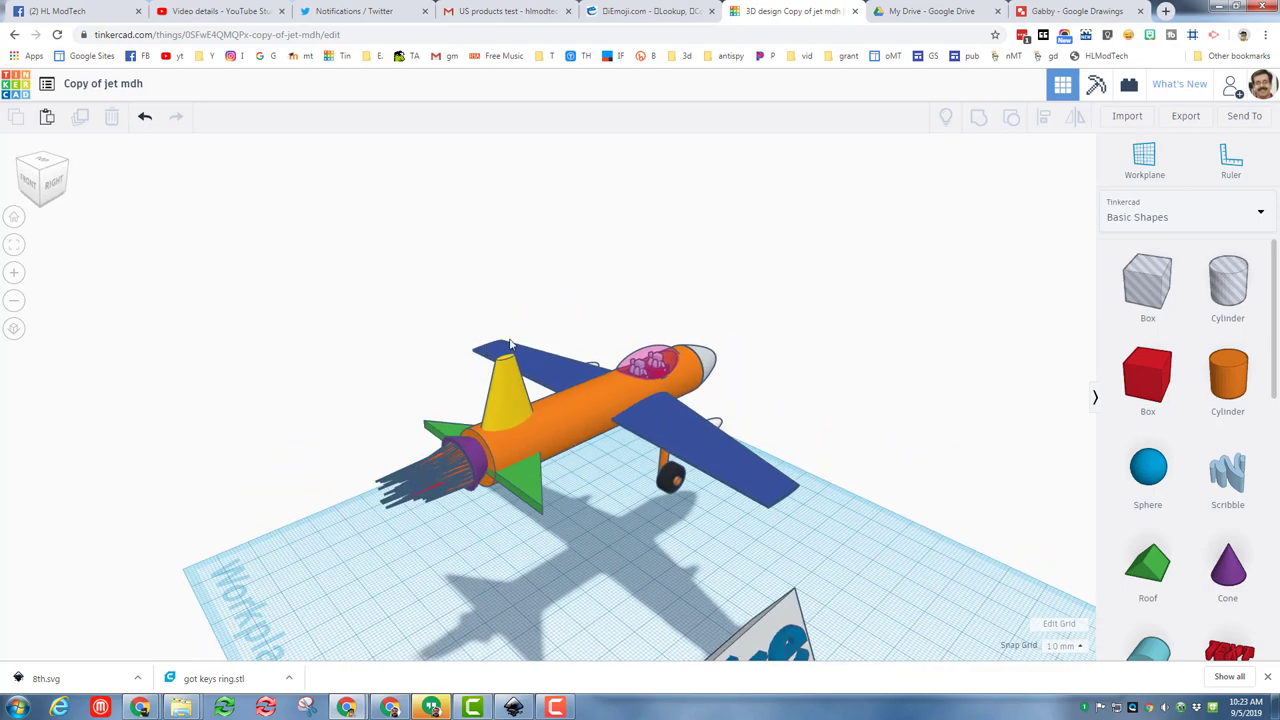
Step: Select all parts of the jet and try pitching it from the side view
right_click_drag(600, 505, 403, 449)
right_click_drag(539, 460, 583, 471)
left_click_drag(512, 398, 697, 463)
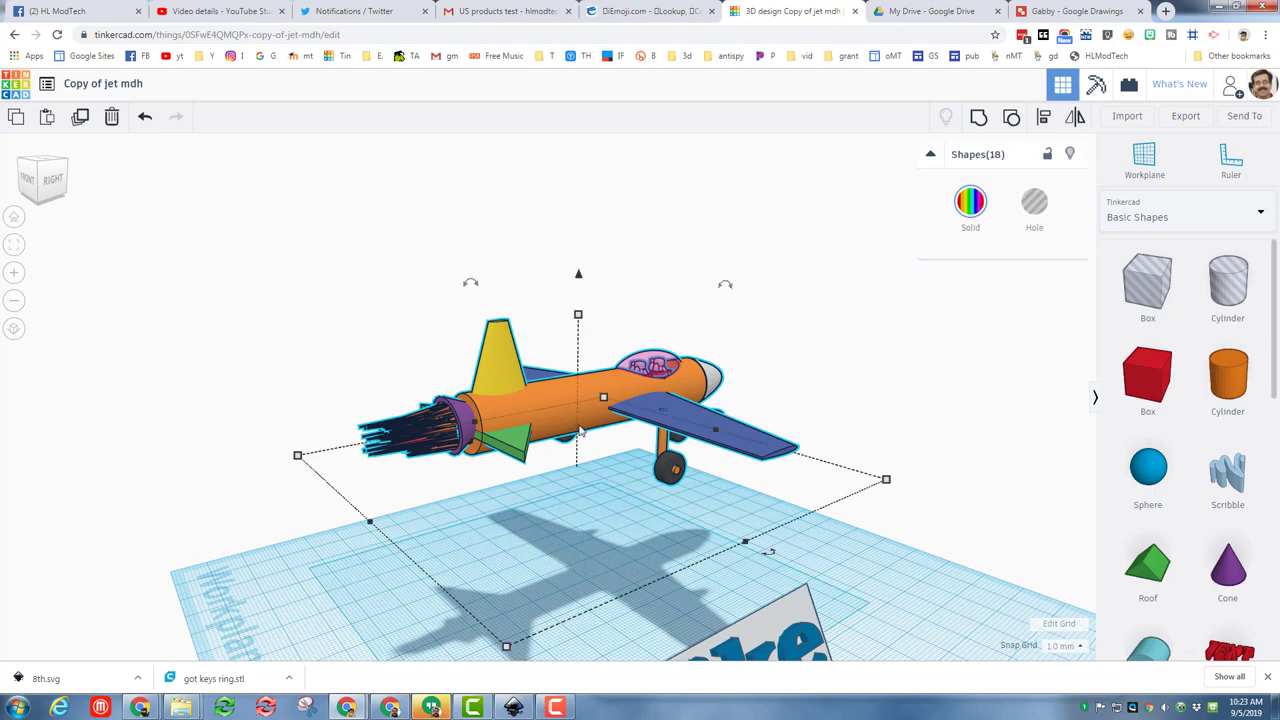
left_click(50, 183)
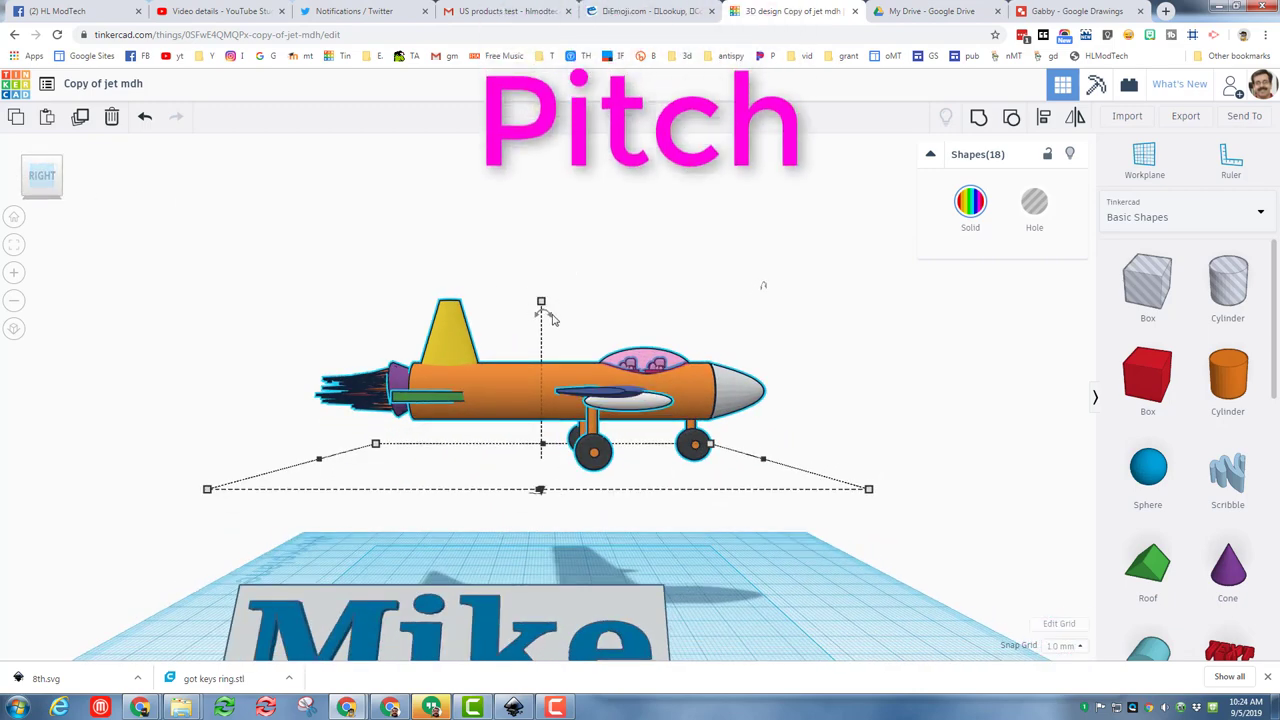
left_click_drag(541, 302, 414, 194)
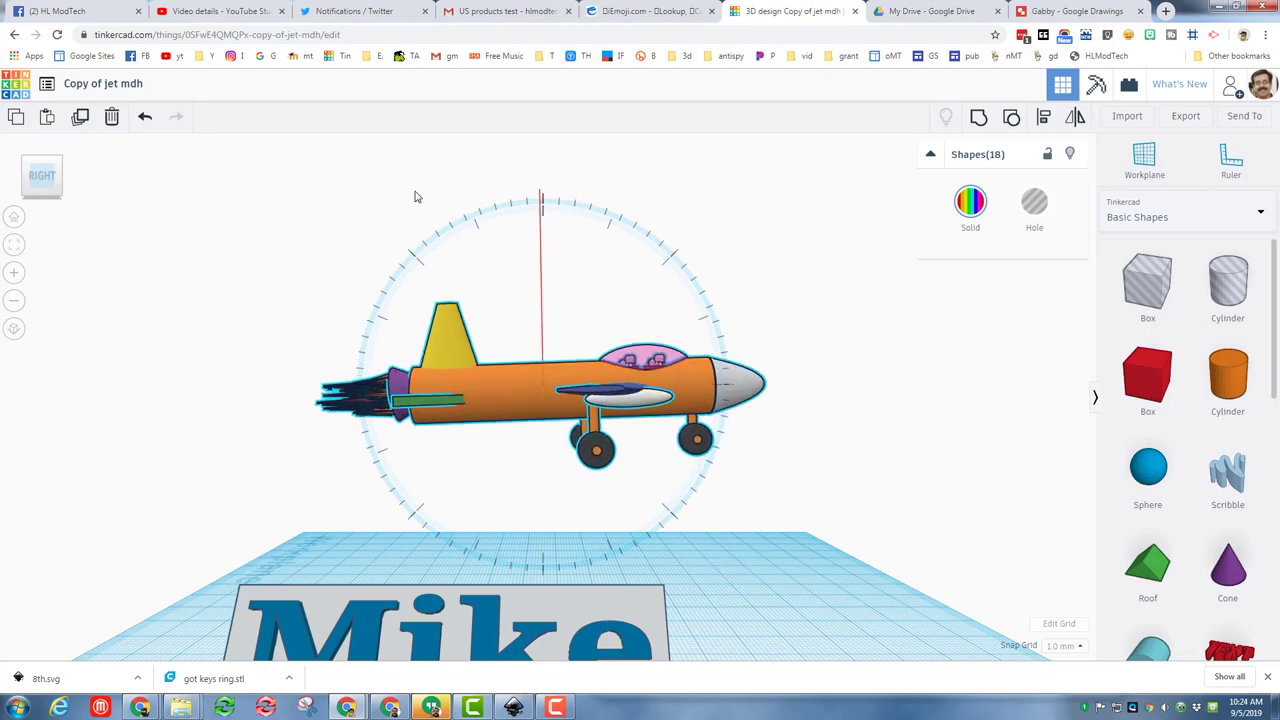
Step: Try rotating the jet in yaw as seen from above and in roll as seen from behind
left_click(50, 160)
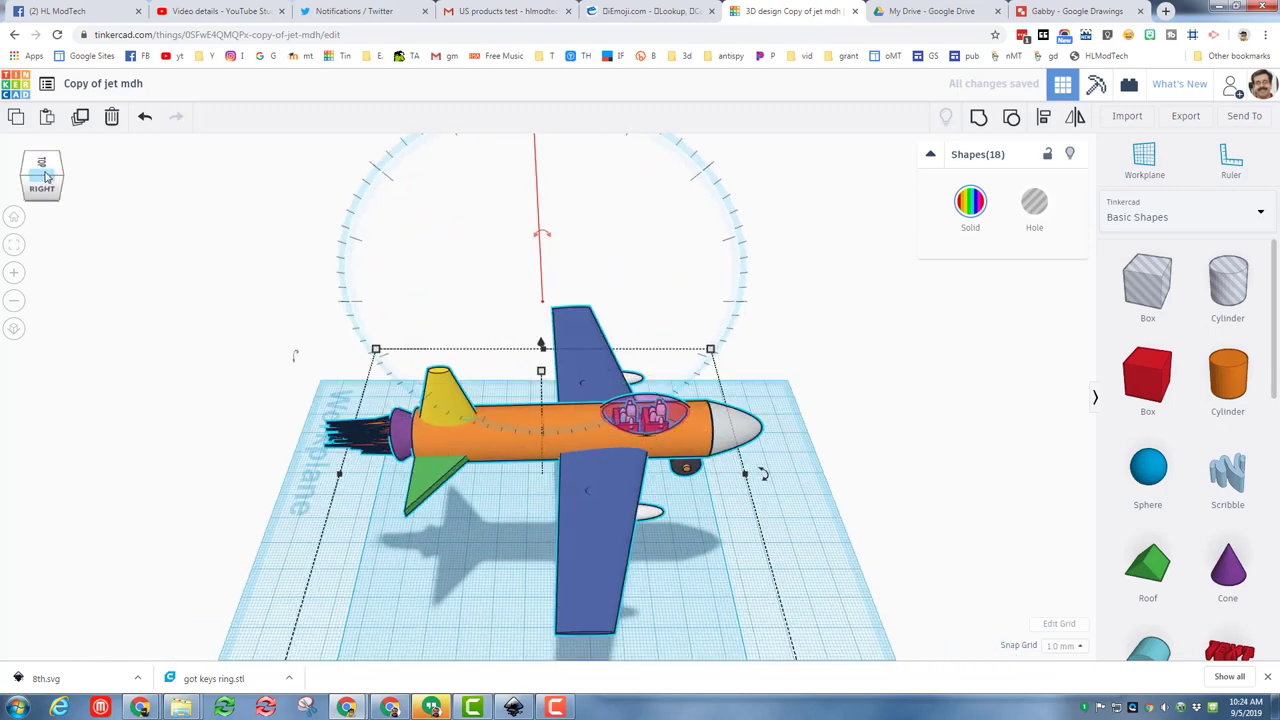
left_click(42, 167)
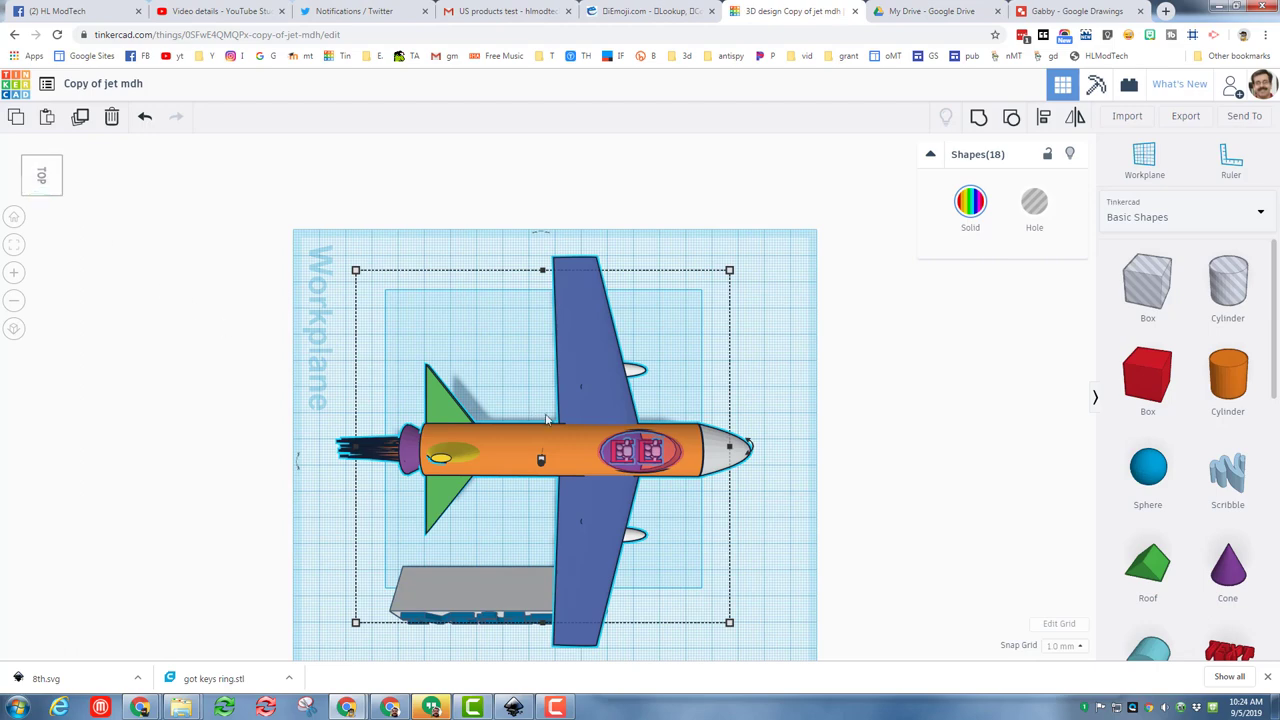
left_click(27, 180)
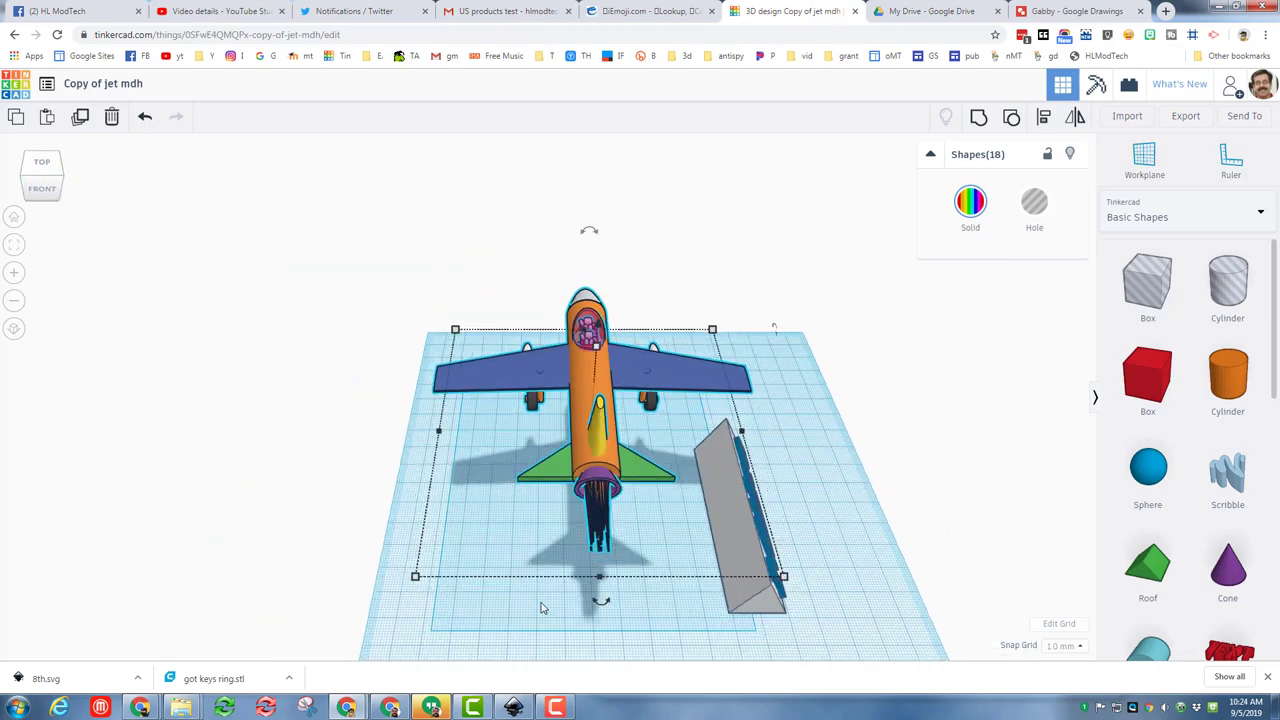
left_click_drag(587, 555, 563, 589)
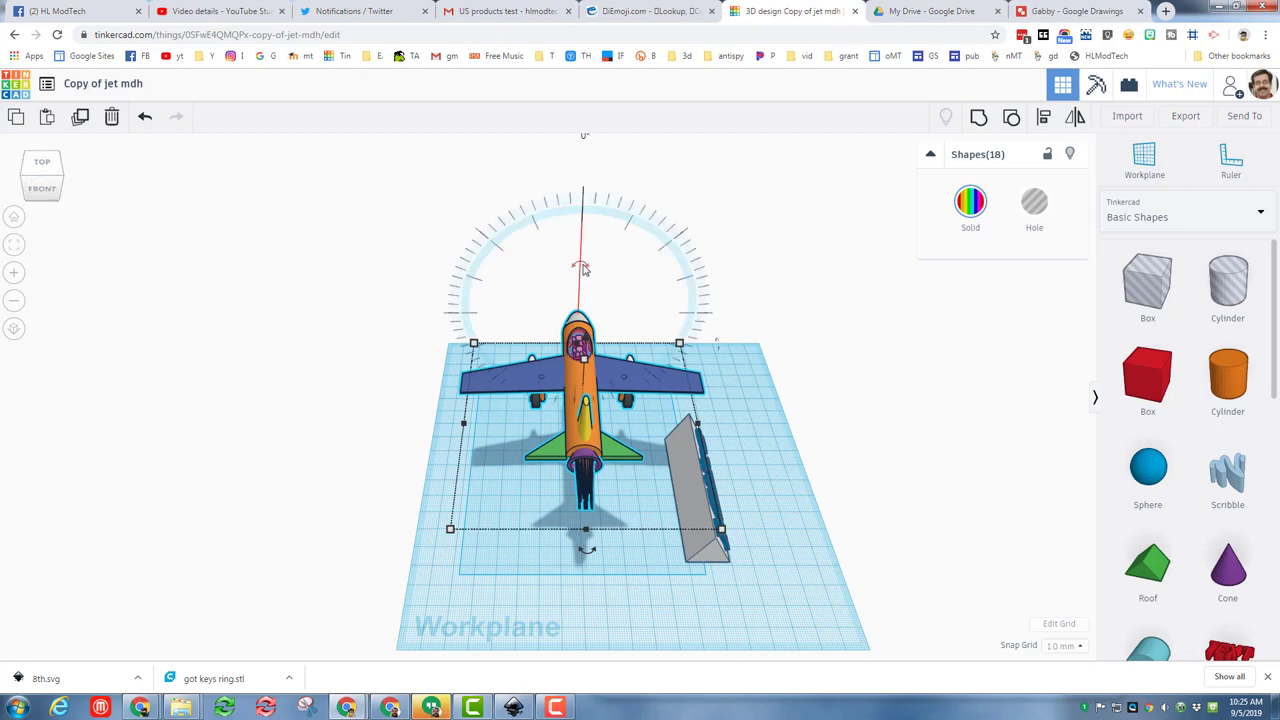
left_click_drag(582, 266, 583, 236)
right_click_drag(440, 420, 470, 525)
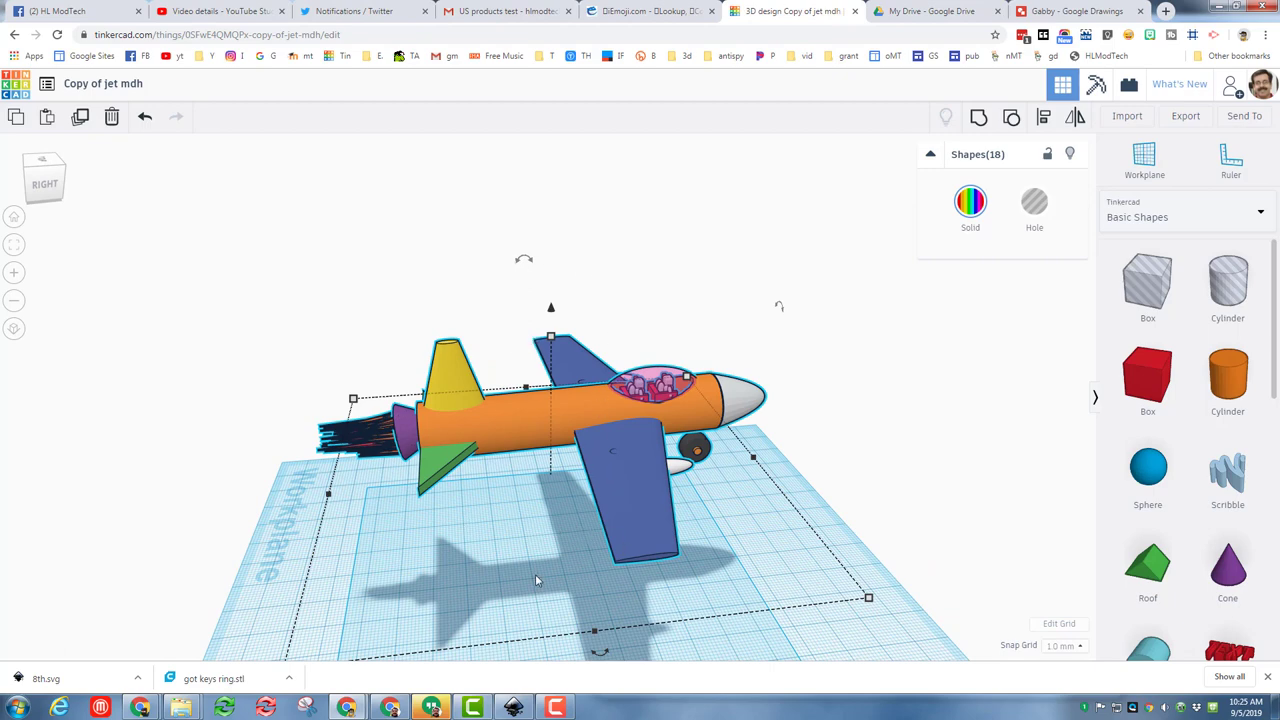
Step: Add a Scribble shape behind the jet and draw a U-shaped curve with an arrowhead at each end
mouse_move(1226, 480)
left_mouse_down()
mouse_move(597, 603)
mouse_move(543, 609)
mouse_move(503, 576)
mouse_move(409, 594)
mouse_move(455, 597)
left_mouse_up()
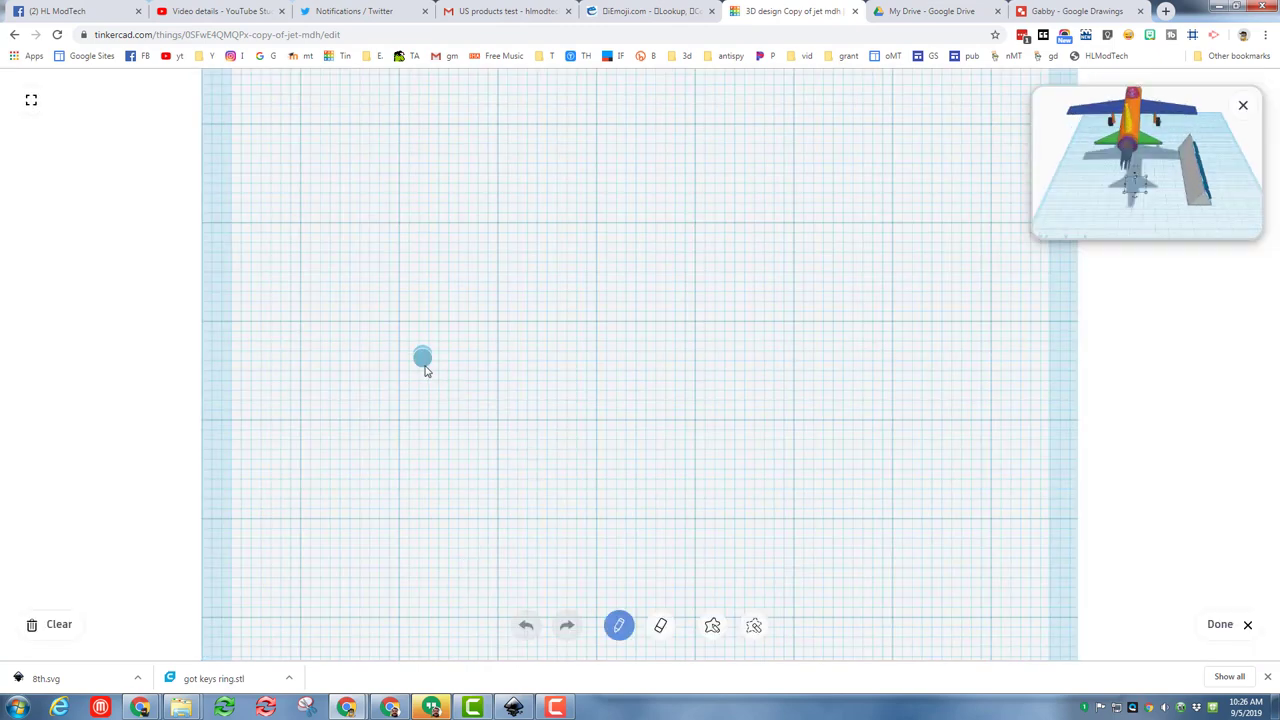
mouse_move(440, 410)
left_mouse_down()
mouse_move(474, 446)
mouse_move(526, 469)
mouse_move(626, 477)
mouse_move(726, 453)
mouse_move(780, 400)
mouse_move(790, 320)
left_mouse_up()
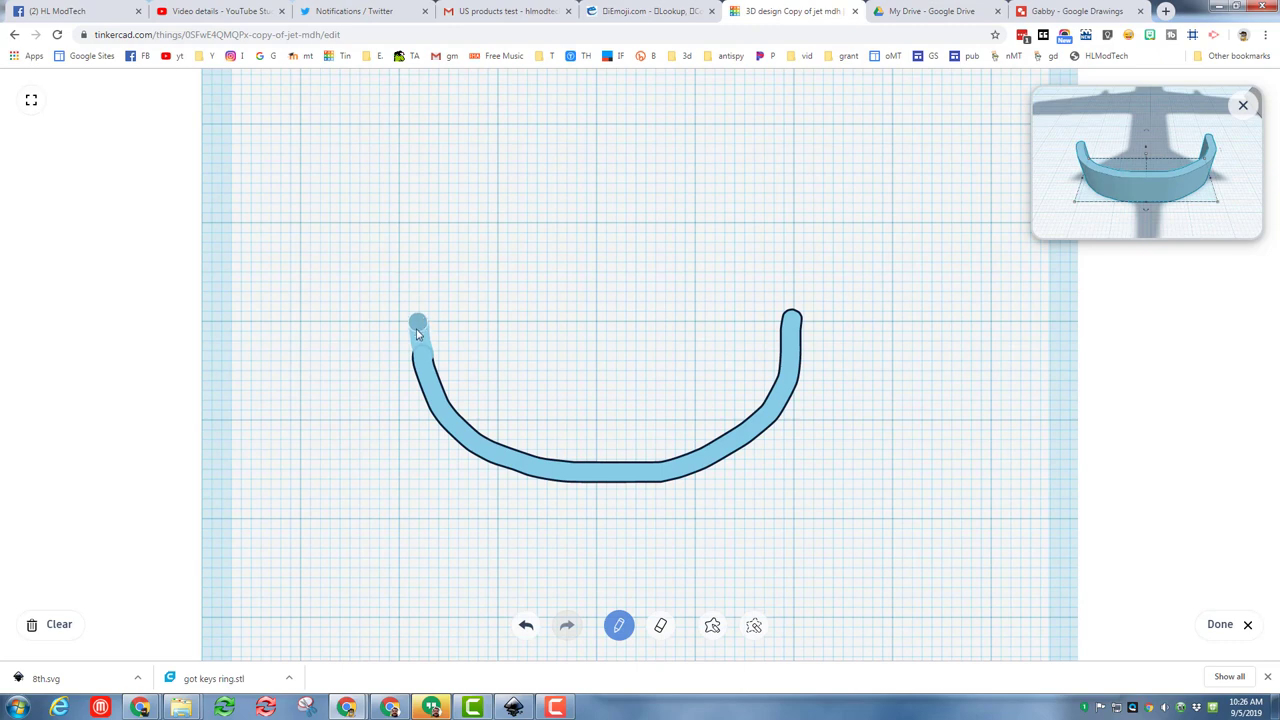
left_click(416, 324)
mouse_move(383, 357)
left_mouse_down()
mouse_move(418, 319)
mouse_move(478, 338)
left_mouse_up()
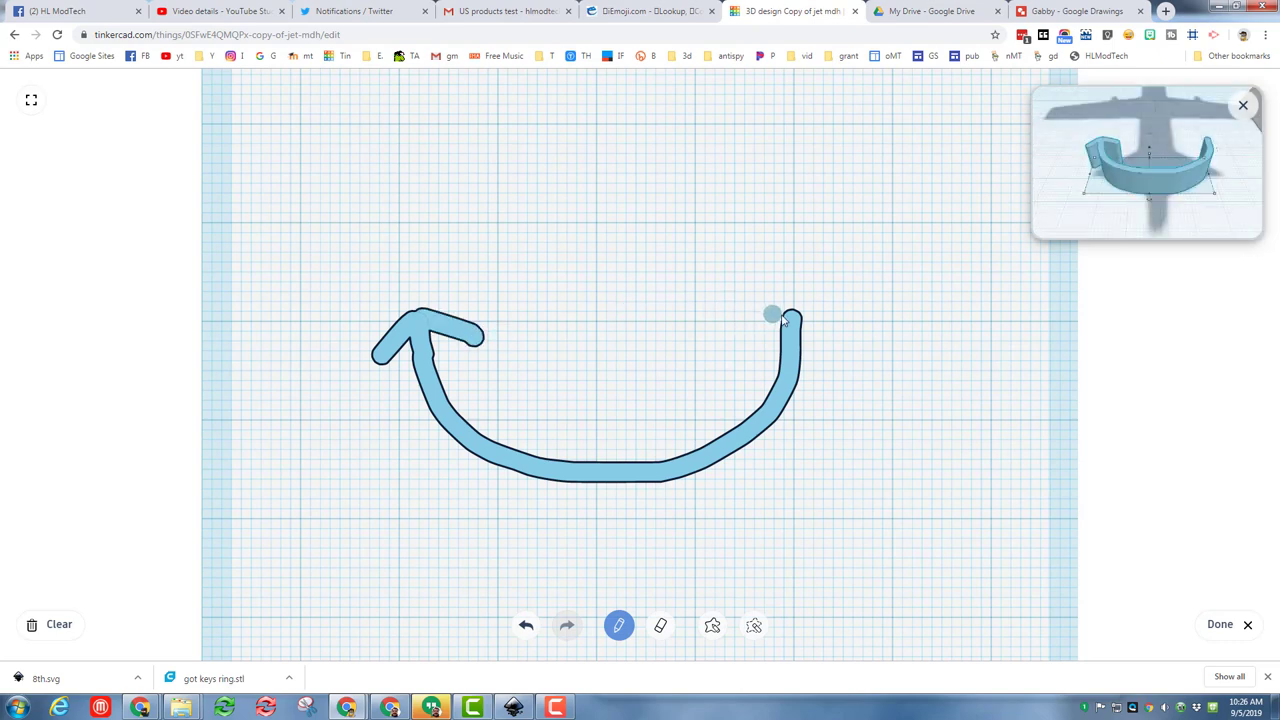
mouse_move(787, 322)
left_mouse_down()
mouse_move(740, 341)
mouse_move(794, 326)
mouse_move(848, 356)
left_mouse_up()
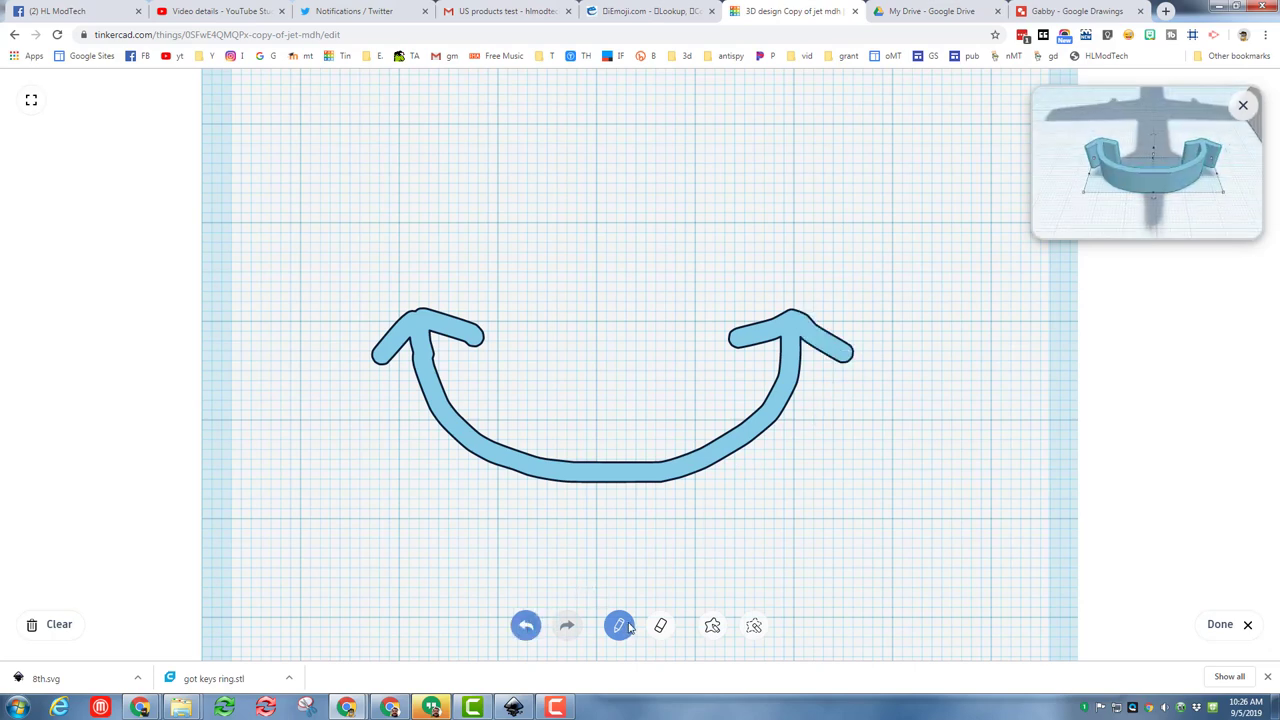
Step: Try erasing part of the curve and clearing the scribble, and undo both changes
left_click(661, 627)
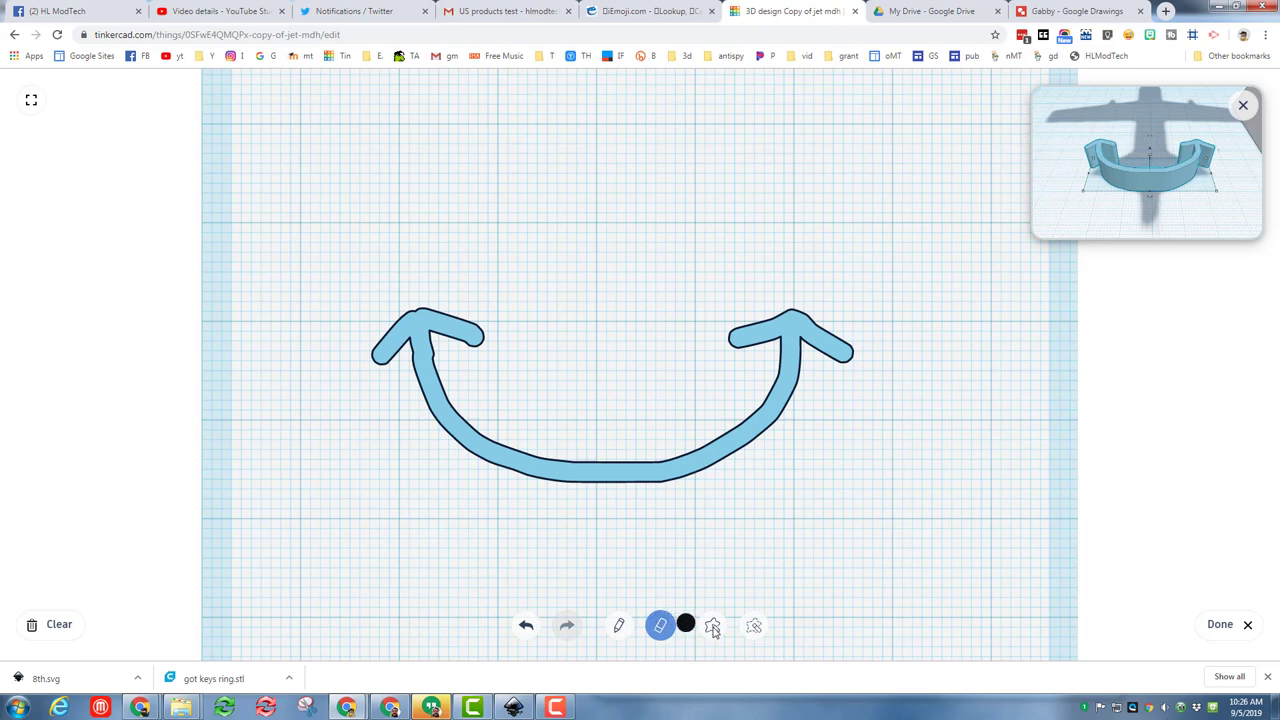
mouse_move(708, 440)
left_mouse_down()
mouse_move(651, 466)
mouse_move(712, 452)
left_mouse_up()
left_click(52, 624)
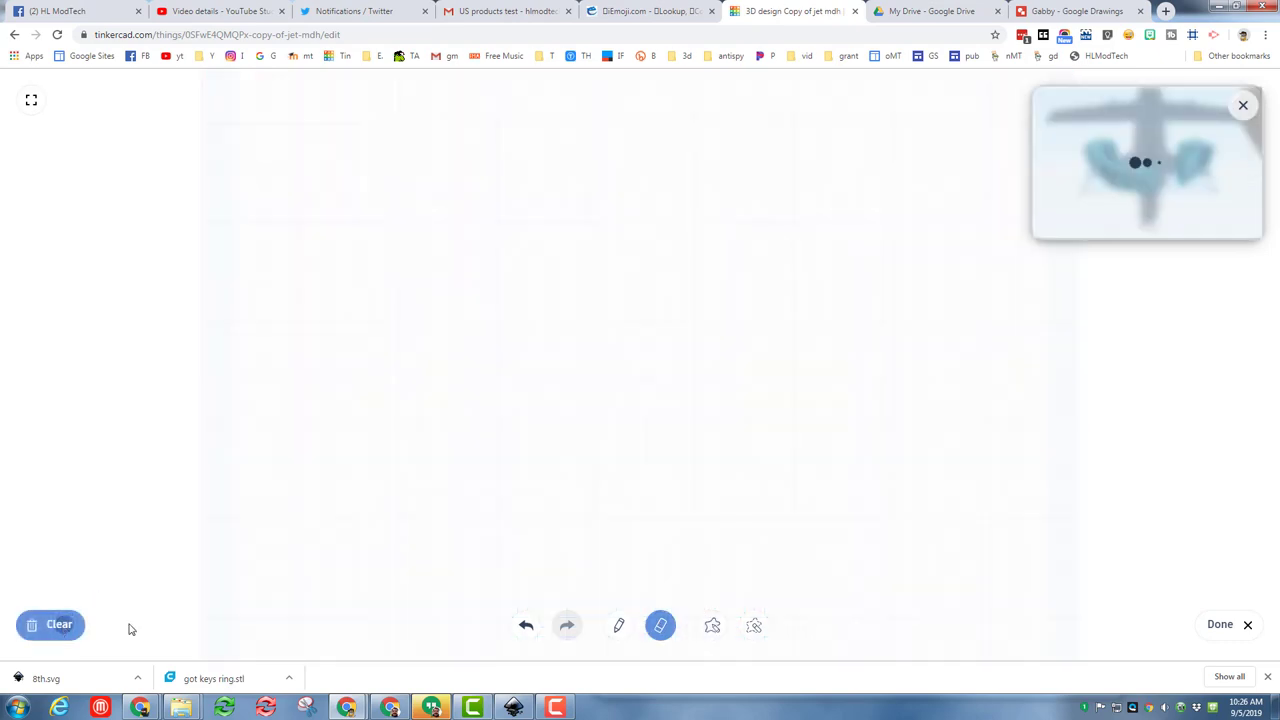
left_click(526, 626)
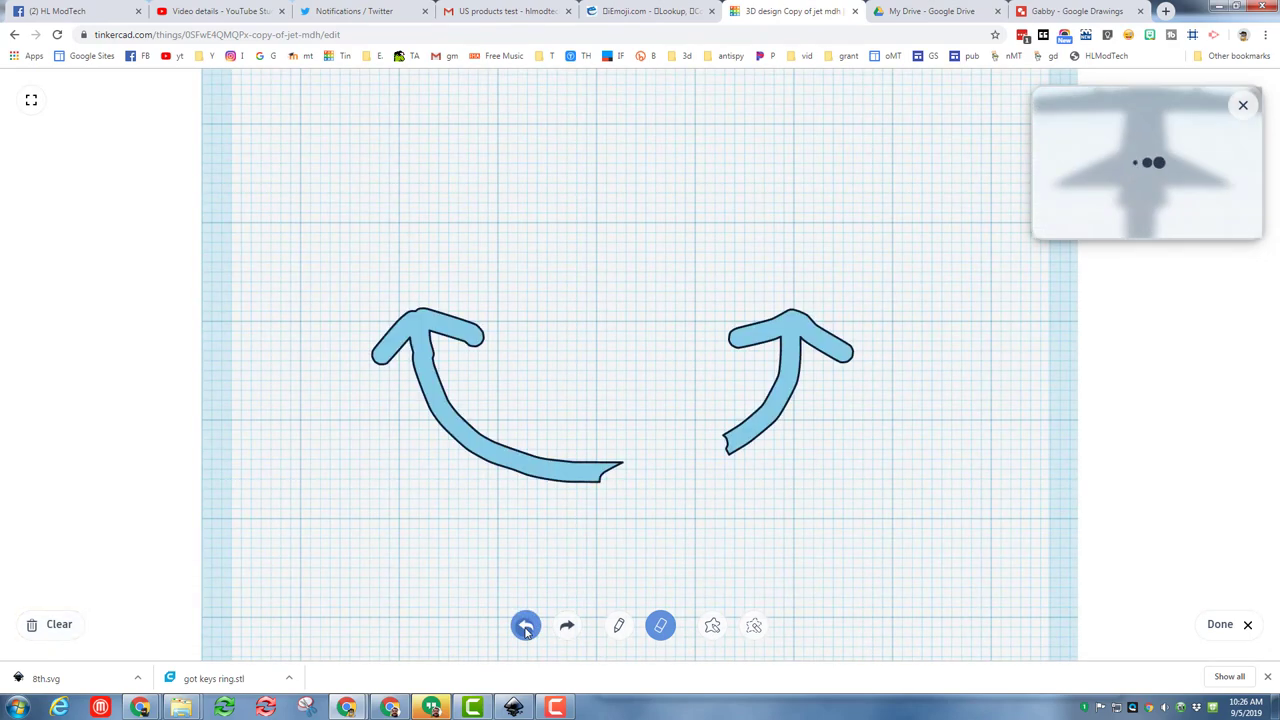
left_click(526, 626)
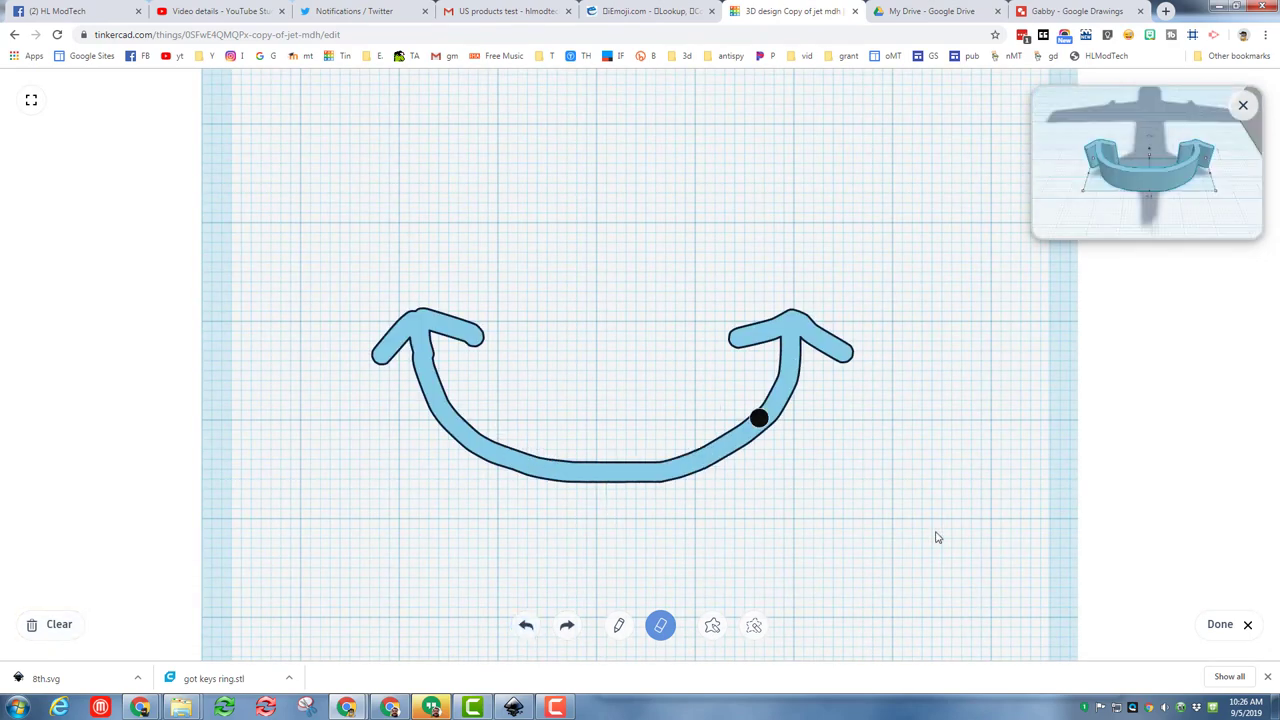
Step: Finish the scribble, shift the curved arrow slightly behind the jet and reduce its height to about 3 mm
left_click(1227, 627)
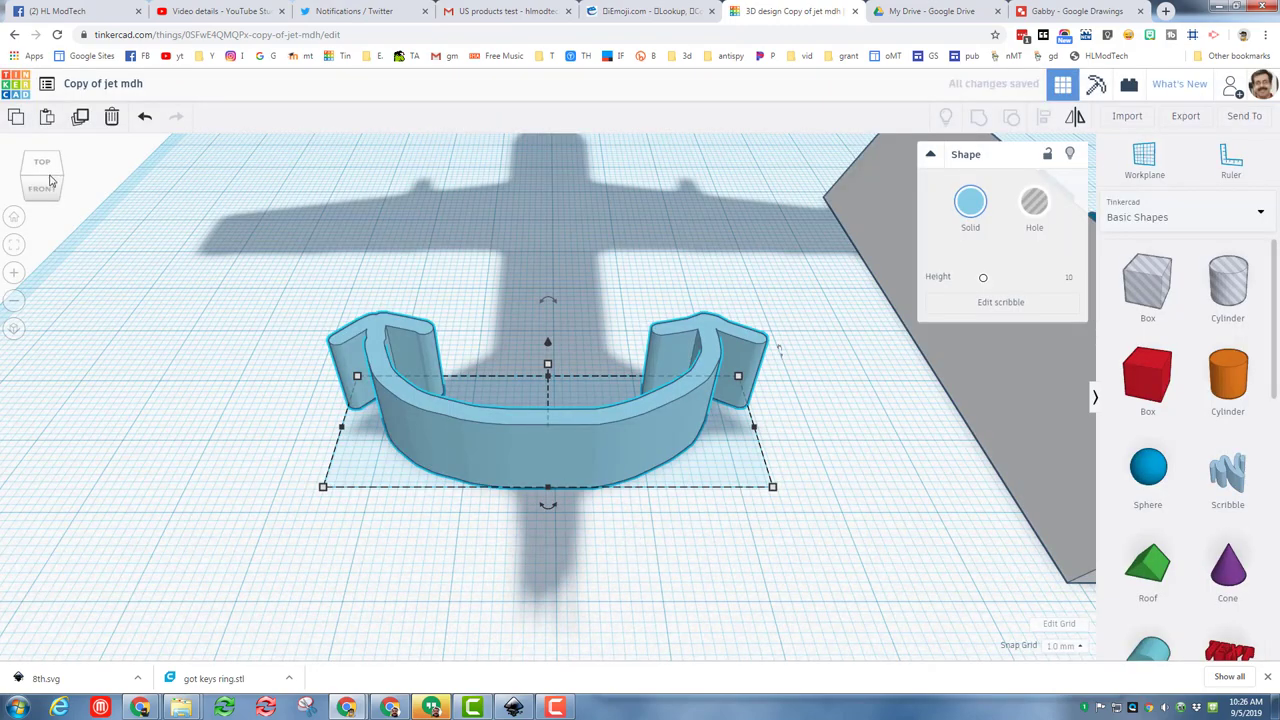
left_click(15, 217)
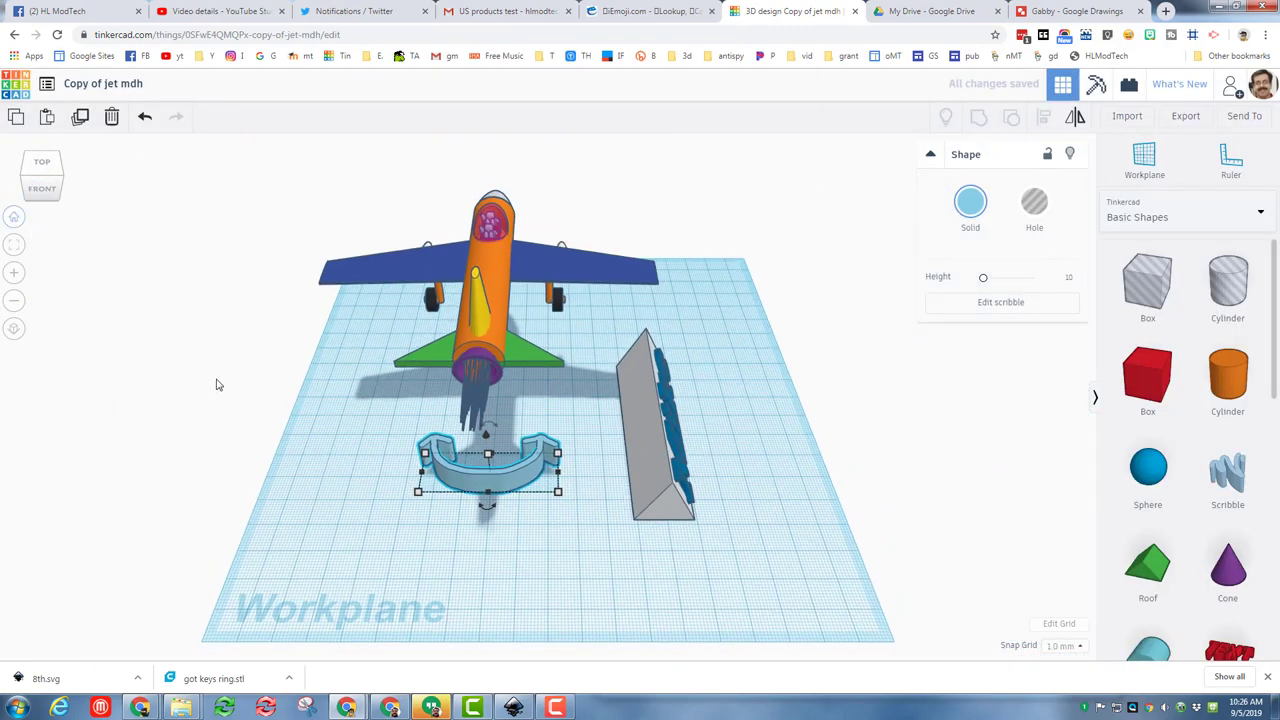
mouse_move(503, 487)
left_mouse_down()
mouse_move(490, 492)
mouse_move(485, 472)
left_mouse_up()
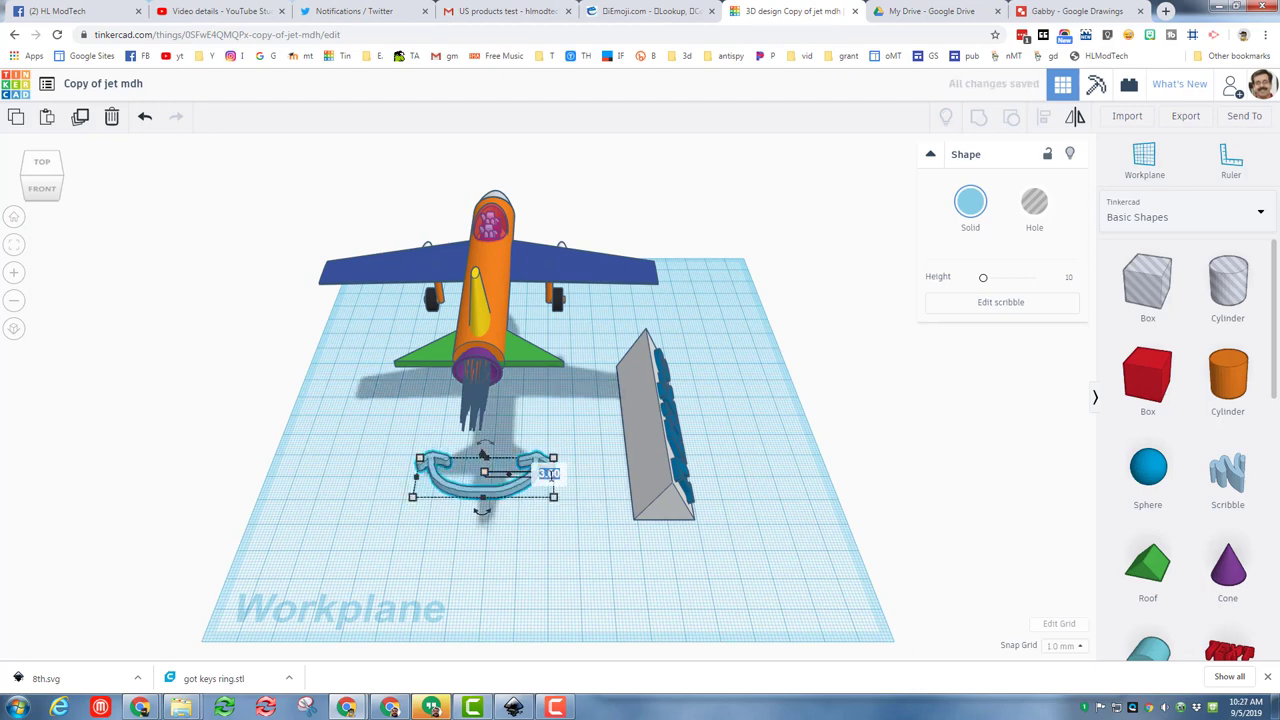
key("Return")
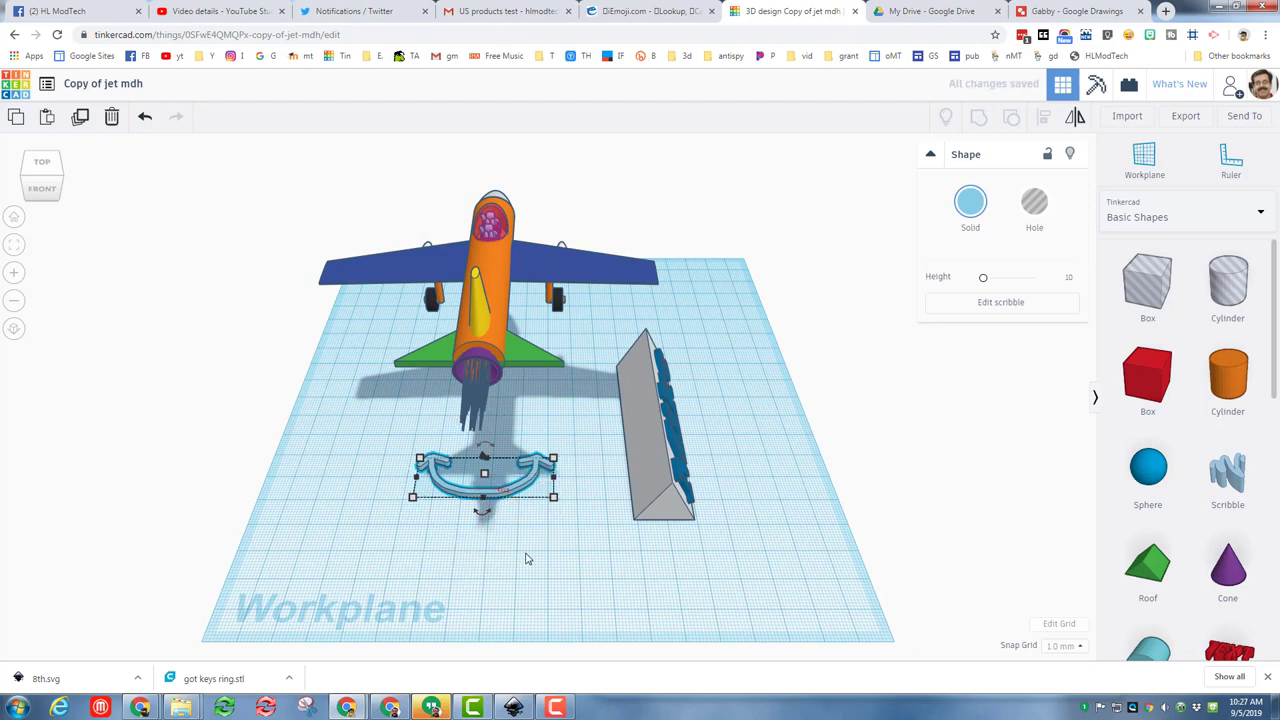
Step: Select the whole jet, try turning it 45° about its vertical axis, and turn it back
left_click(530, 396)
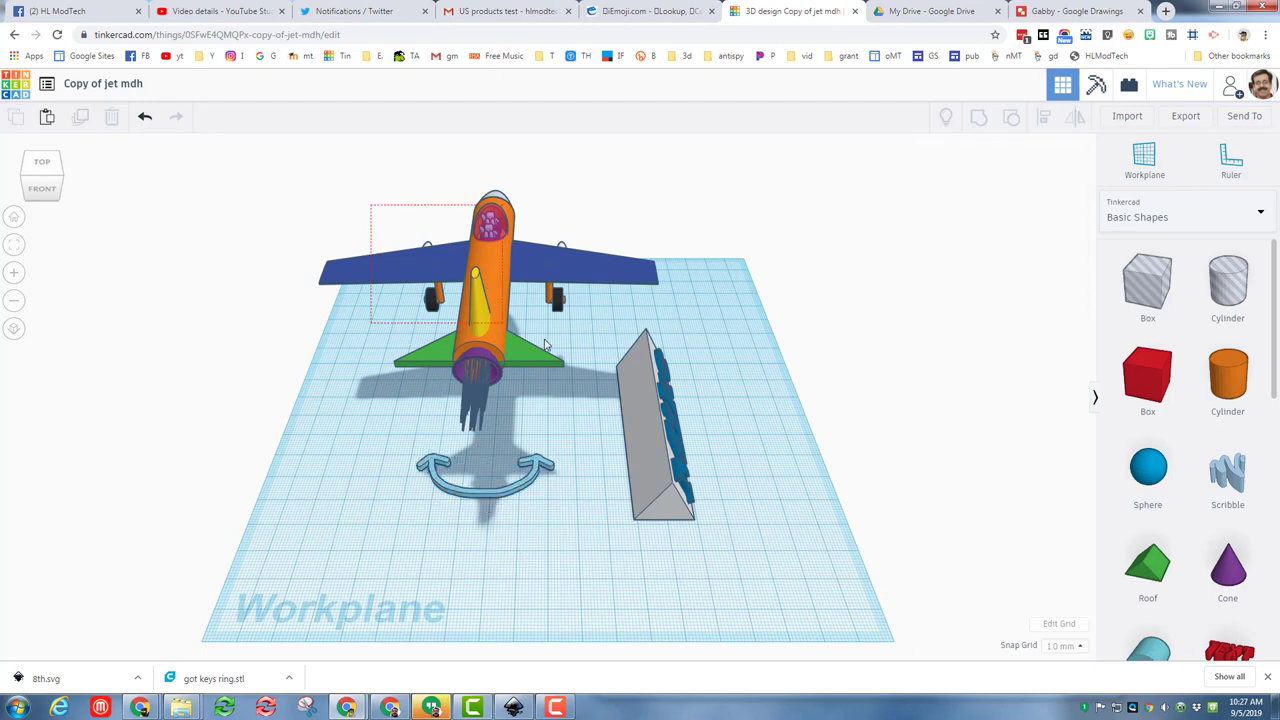
left_click_drag(546, 346, 567, 381)
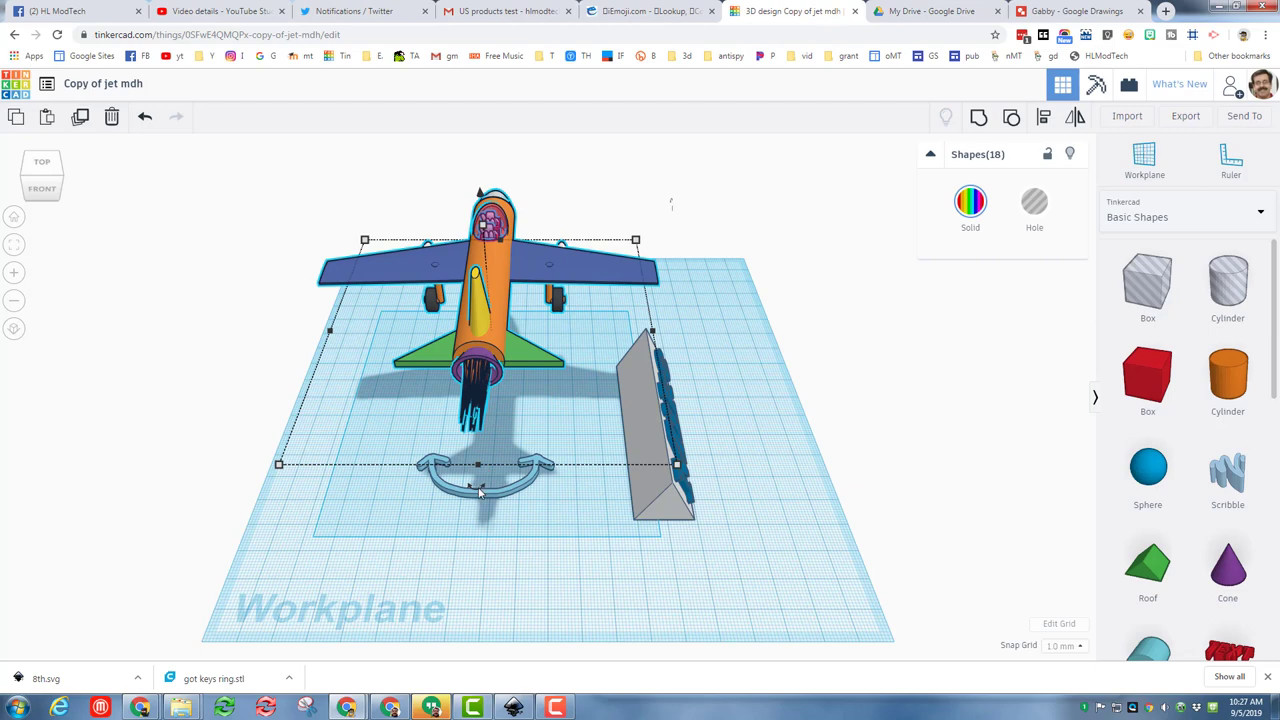
left_click_drag(390, 497, 306, 472)
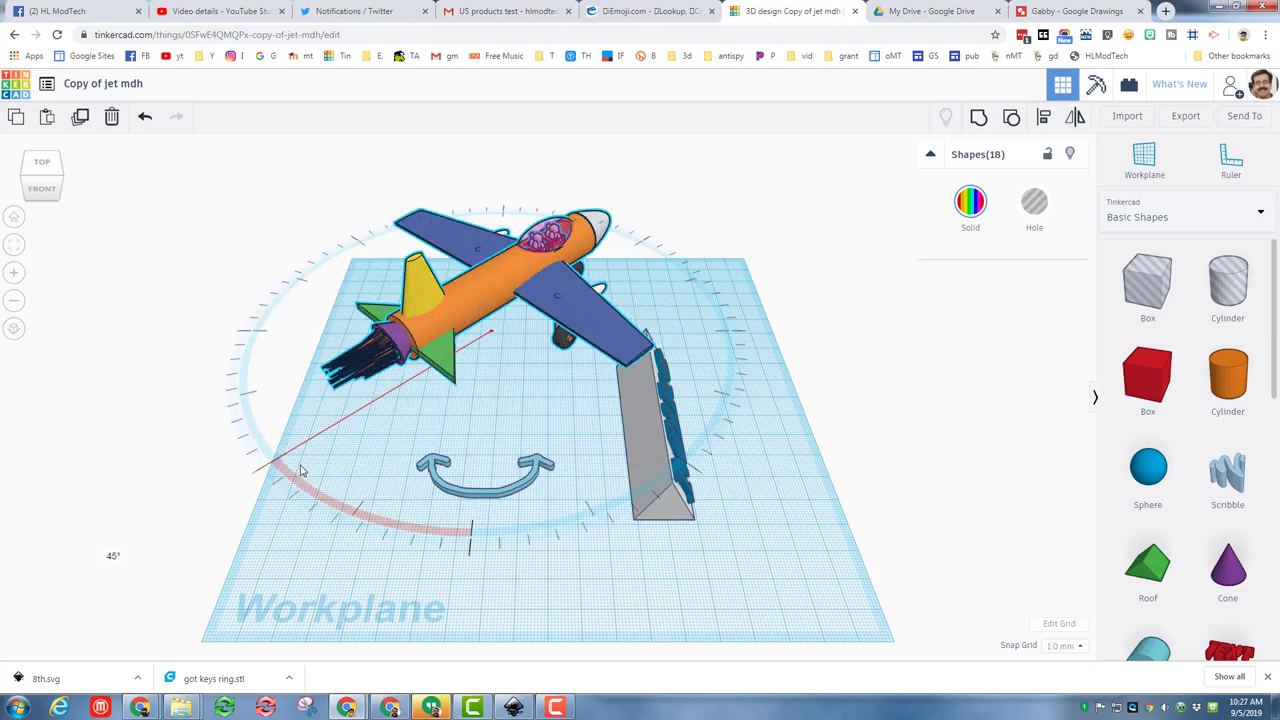
left_click_drag(303, 470, 492, 520)
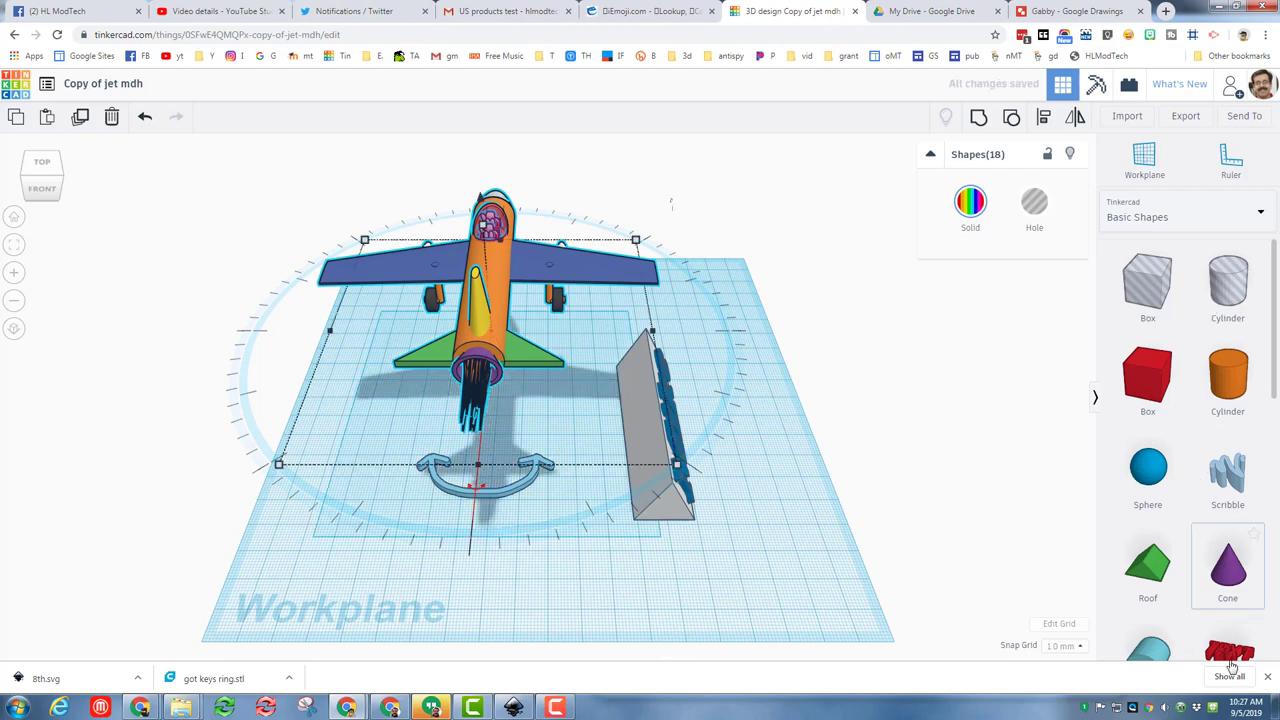
left_click(695, 580)
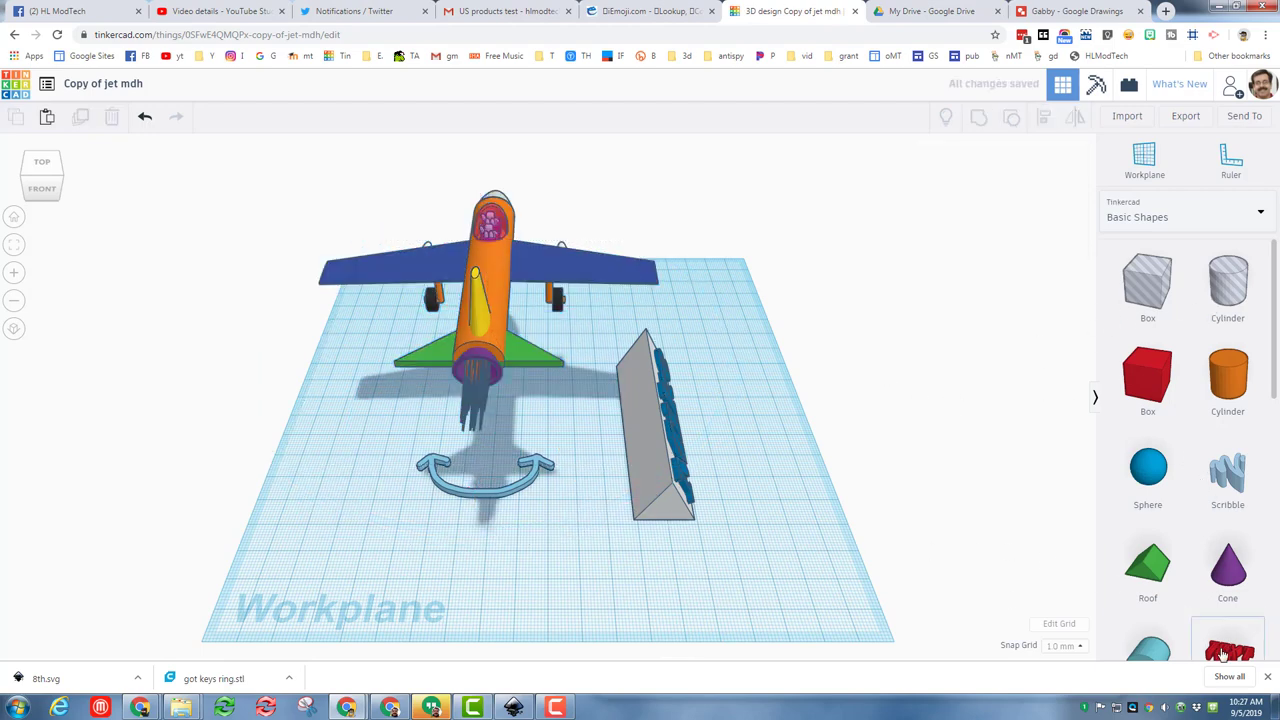
Step: Add a text shape reading "Y" and position it just behind the curved arrow
left_click_drag(1228, 652, 450, 525)
left_click(1024, 274)
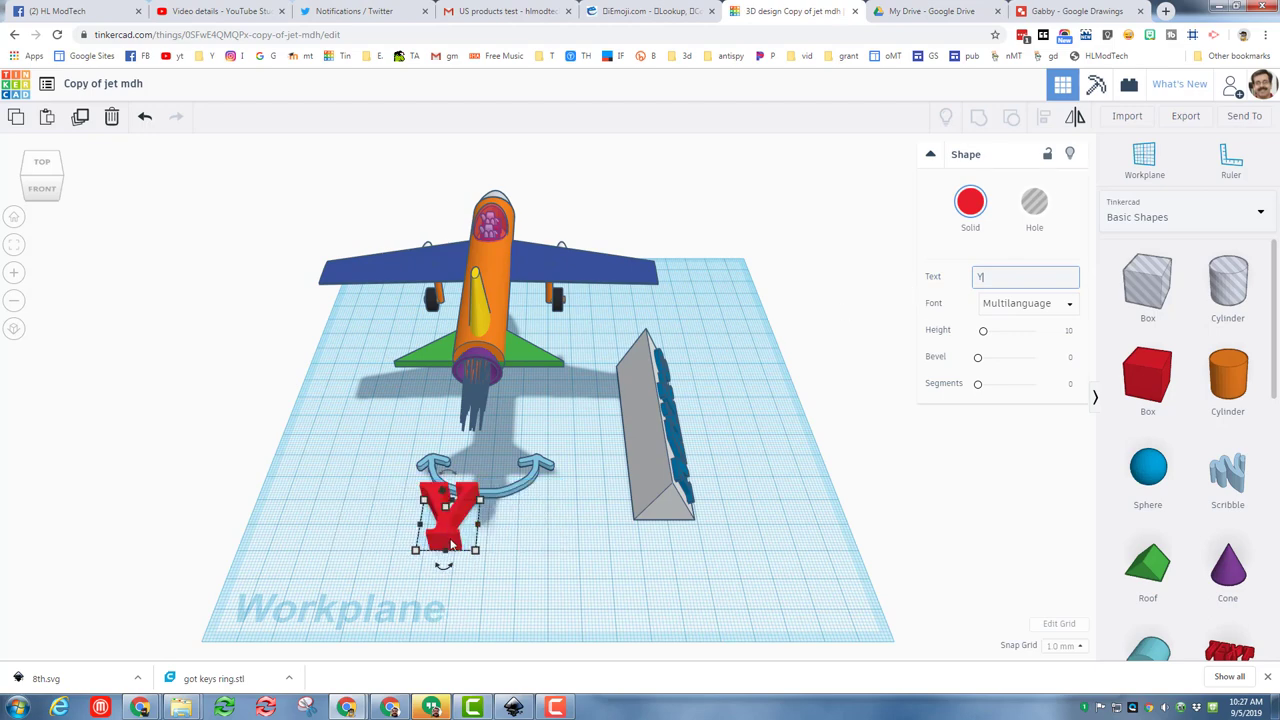
left_click_drag(452, 543, 459, 554)
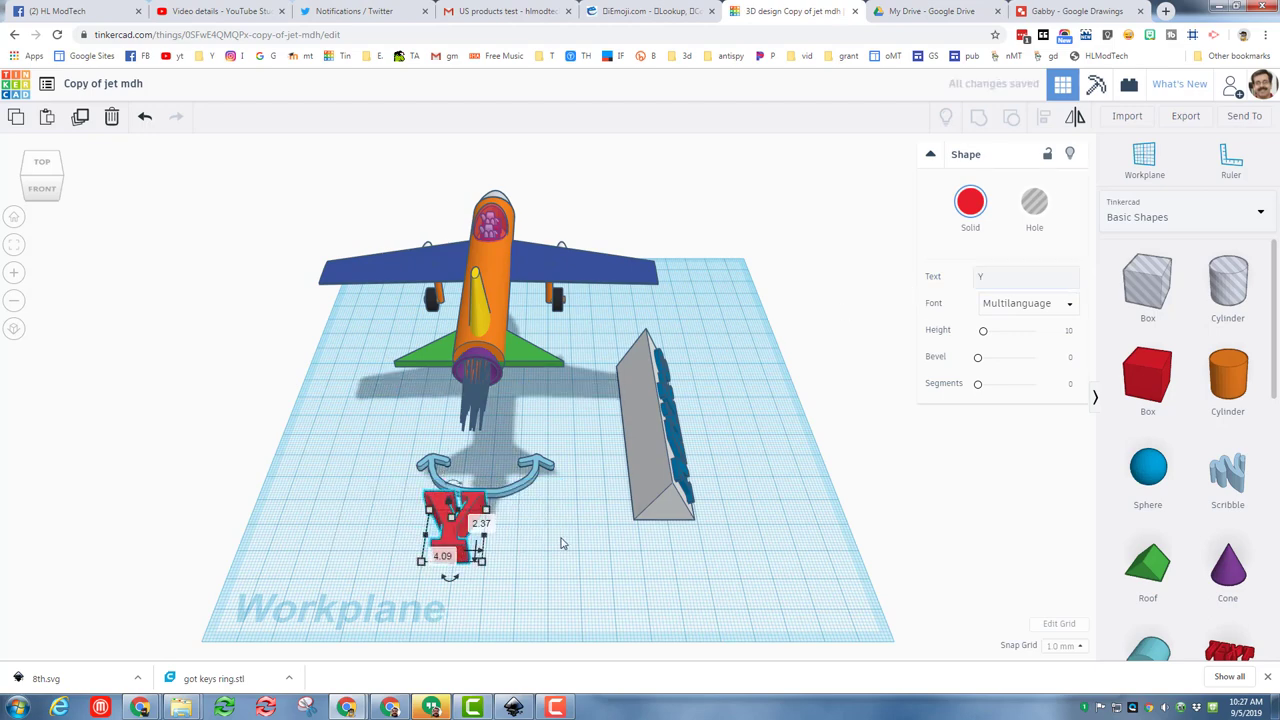
key("ctrl+Up")
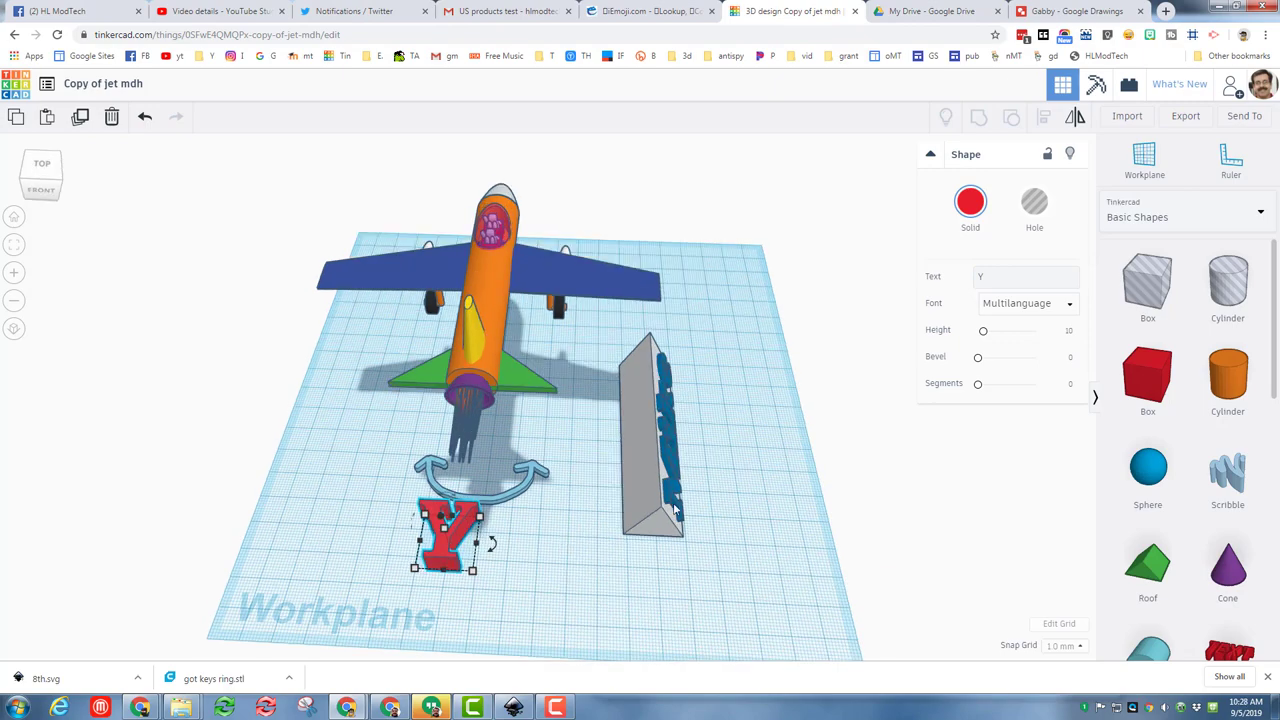
right_click_drag(743, 522, 430, 495)
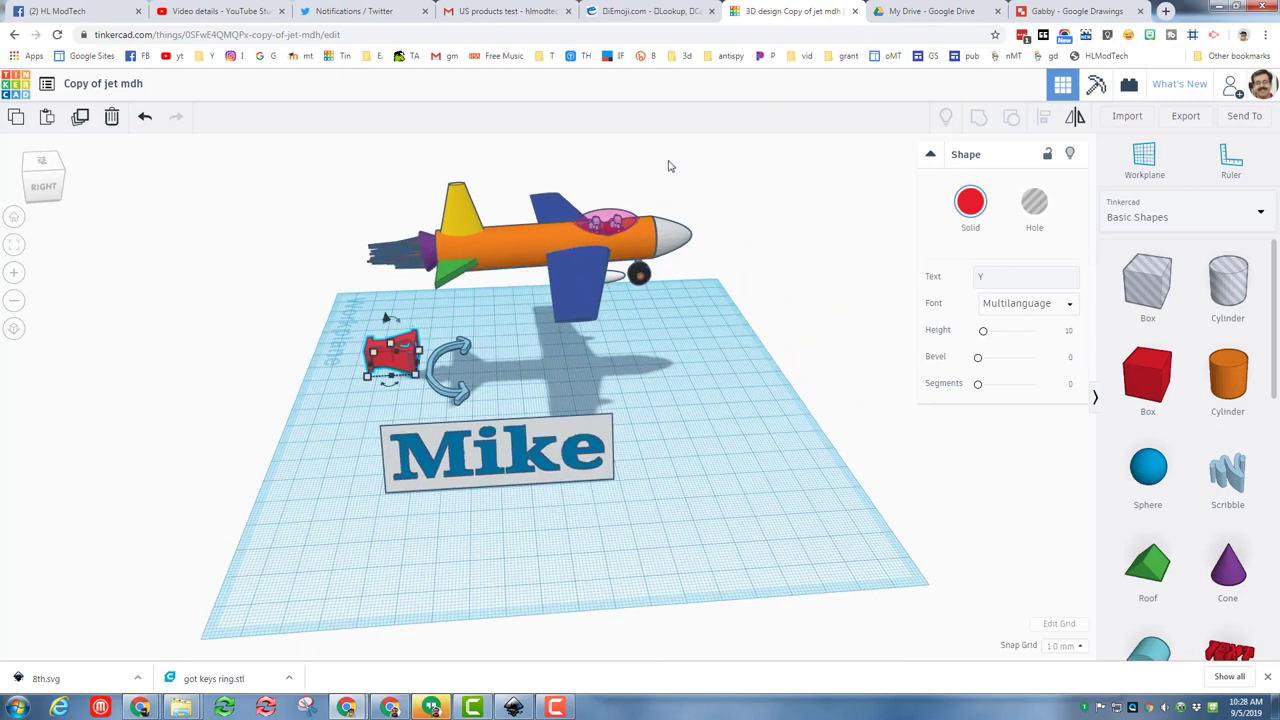
Step: Draw a double-headed arch arrow scribble on the vertical workplane and position it along the fuselage between tail fin and cockpit
right_click_drag(658, 368, 588, 308)
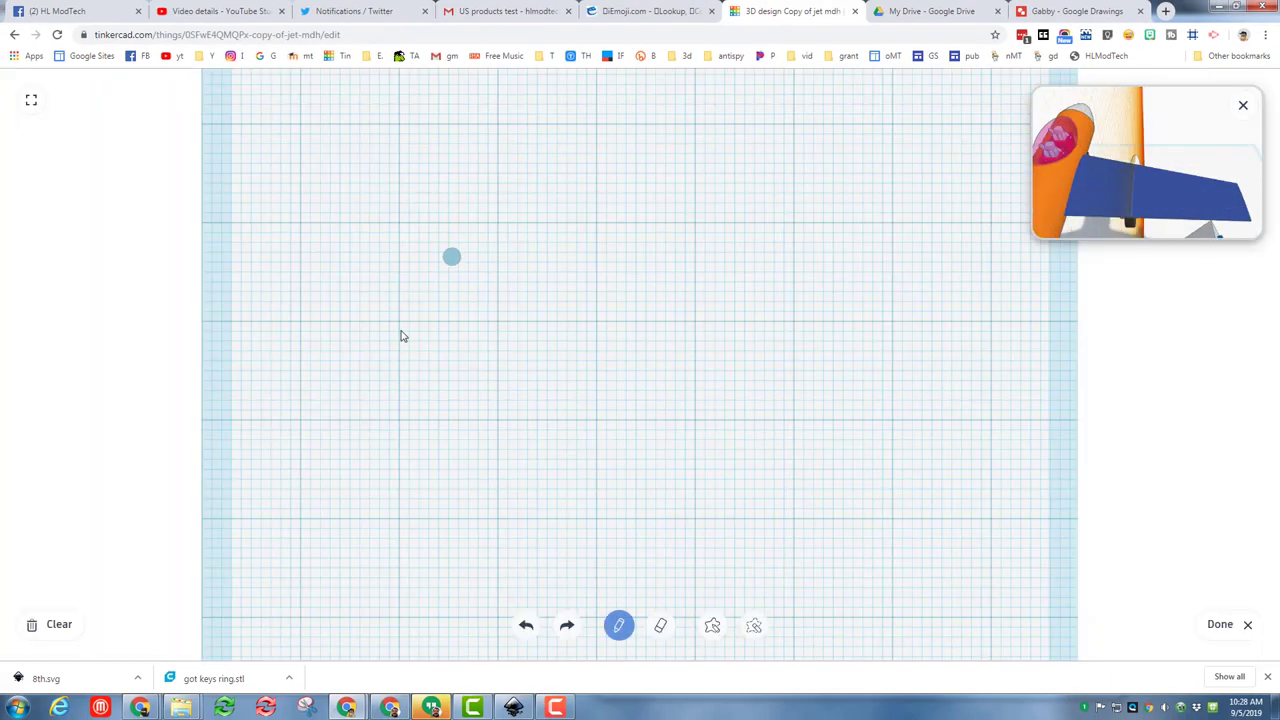
mouse_move(420, 303)
left_mouse_down()
mouse_move(500, 243)
mouse_move(663, 237)
mouse_move(760, 303)
mouse_move(791, 365)
mouse_move(809, 329)
mouse_move(785, 372)
mouse_move(805, 345)
mouse_move(792, 324)
mouse_move(818, 316)
left_mouse_up()
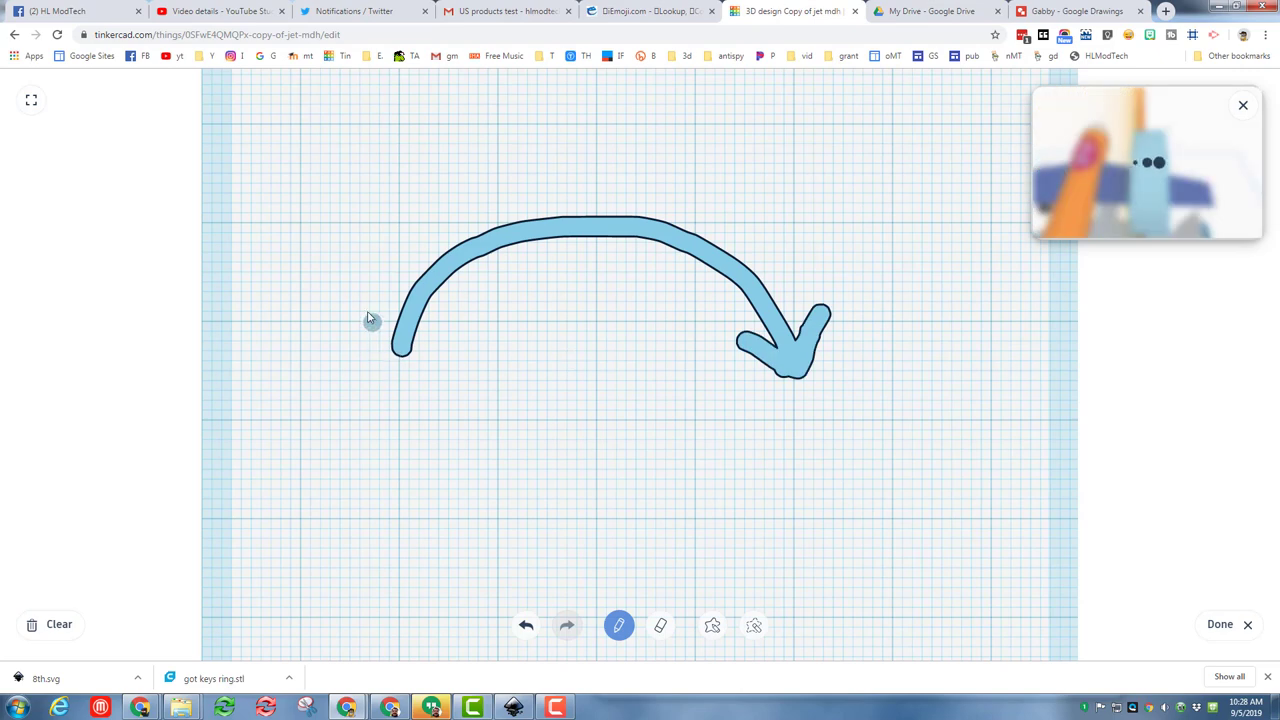
mouse_move(366, 310)
left_mouse_down()
mouse_move(398, 356)
mouse_move(452, 334)
left_mouse_up()
left_click(1219, 624)
mouse_move(686, 498)
right_mouse_down()
mouse_move(440, 462)
mouse_move(516, 458)
mouse_move(354, 463)
mouse_move(505, 410)
right_mouse_up()
left_click_drag(505, 410, 573, 402)
mouse_move(405, 441)
right_mouse_down()
mouse_move(666, 449)
mouse_move(606, 474)
right_mouse_up()
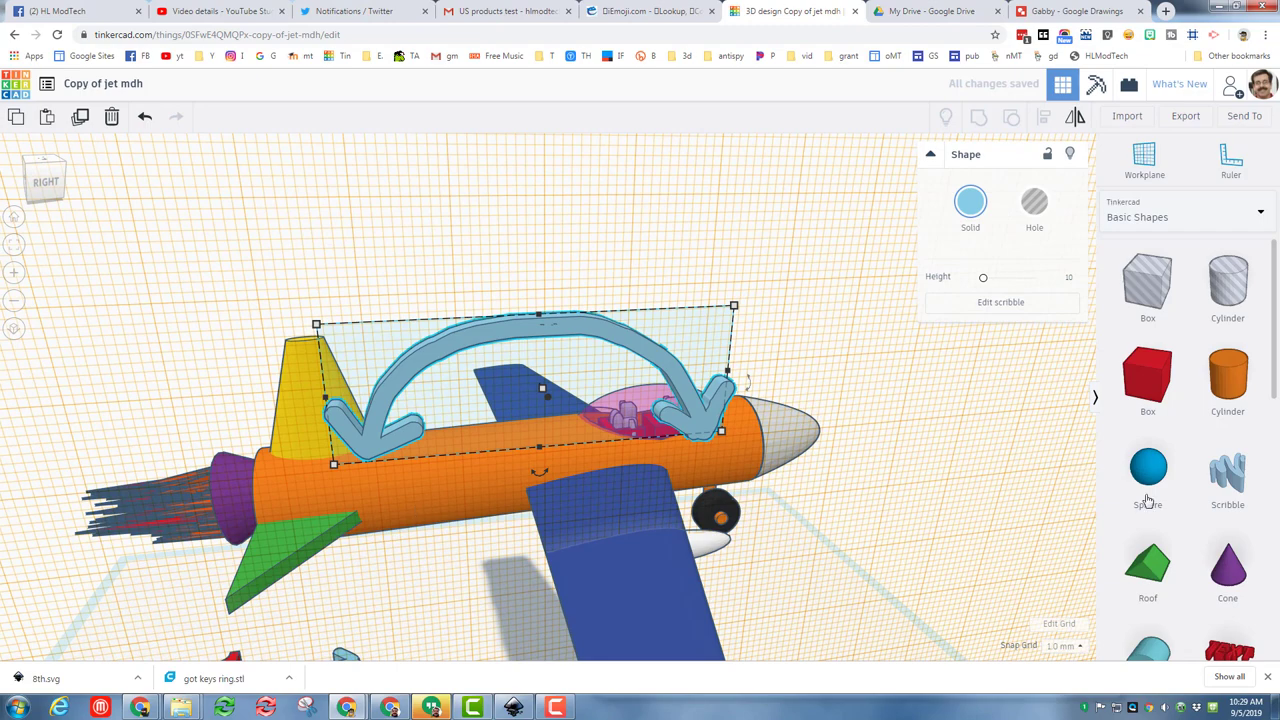
Step: Add a text shape reading "use google" on the vertical workplane above the arch arrow
mouse_move(1228, 650)
left_mouse_down()
mouse_move(657, 536)
mouse_move(500, 290)
mouse_move(500, 206)
mouse_move(526, 286)
mouse_move(517, 206)
left_mouse_up()
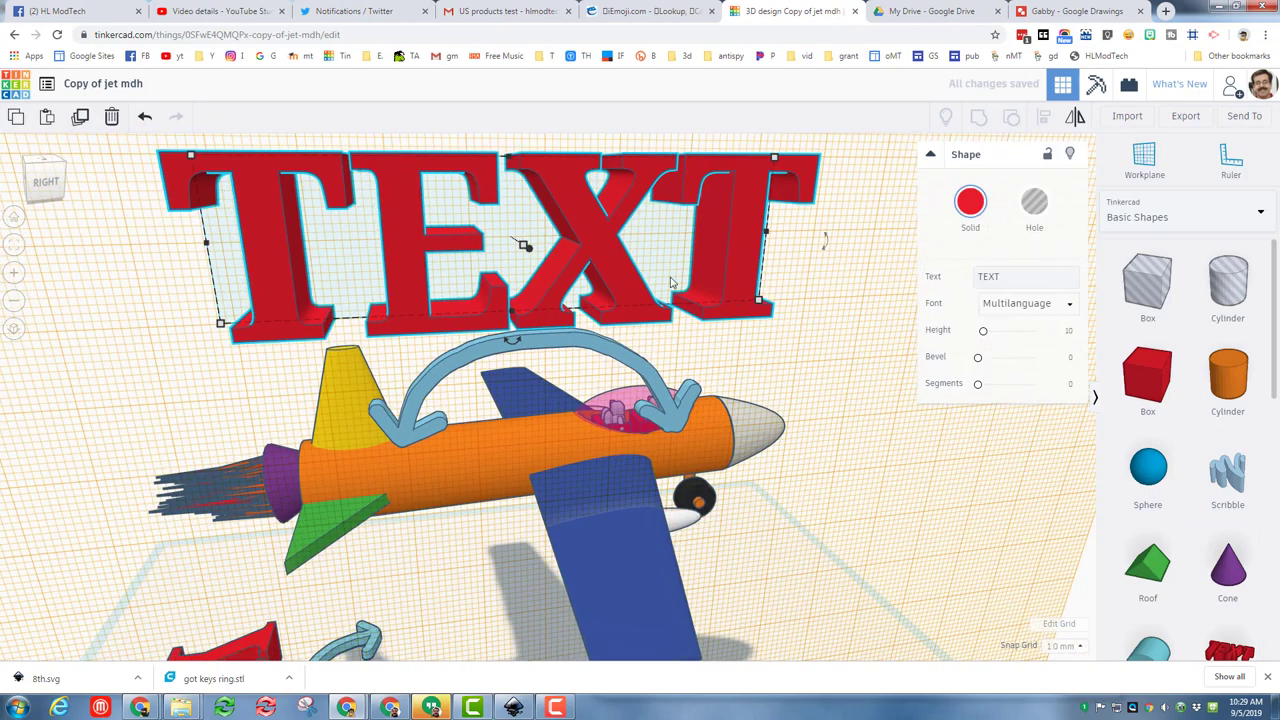
left_click(1010, 278)
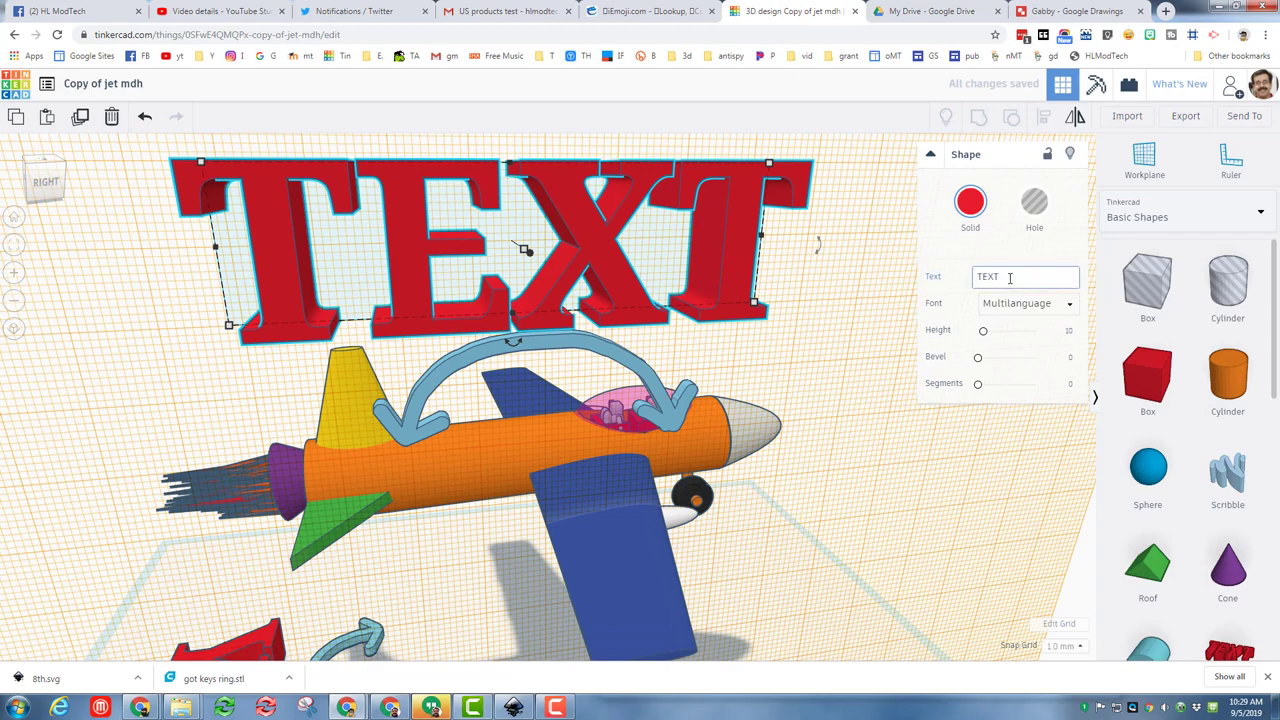
key("BackSpace")
key("BackSpace")
key("BackSpace")
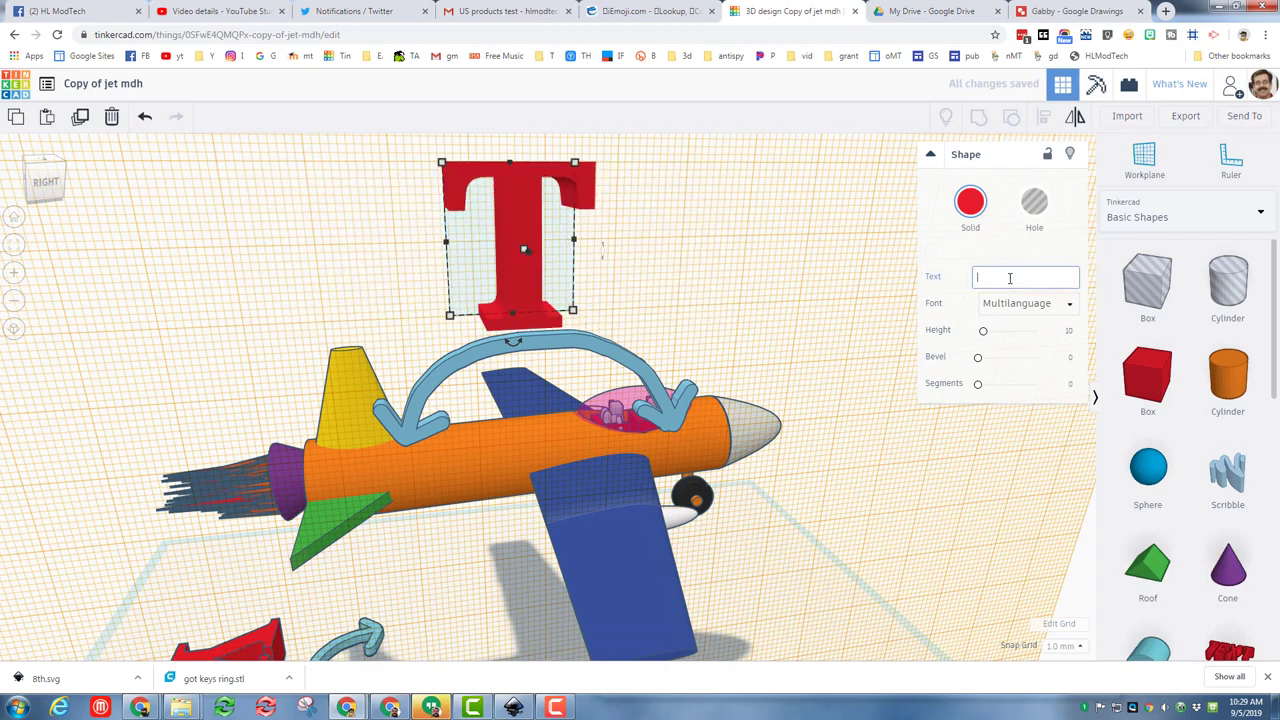
type("use google")
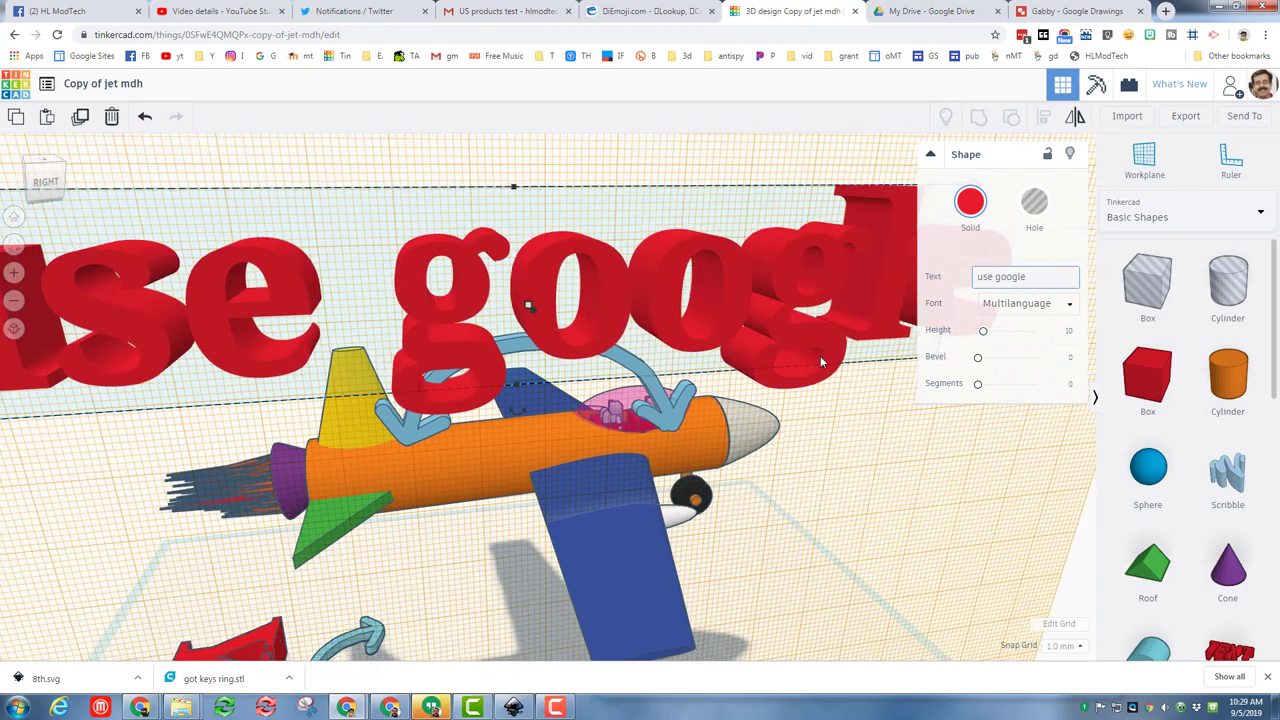
Step: Narrow the "use google" text to a little over half its width and adjust its thickness
scroll(818, 355, "down", 2)
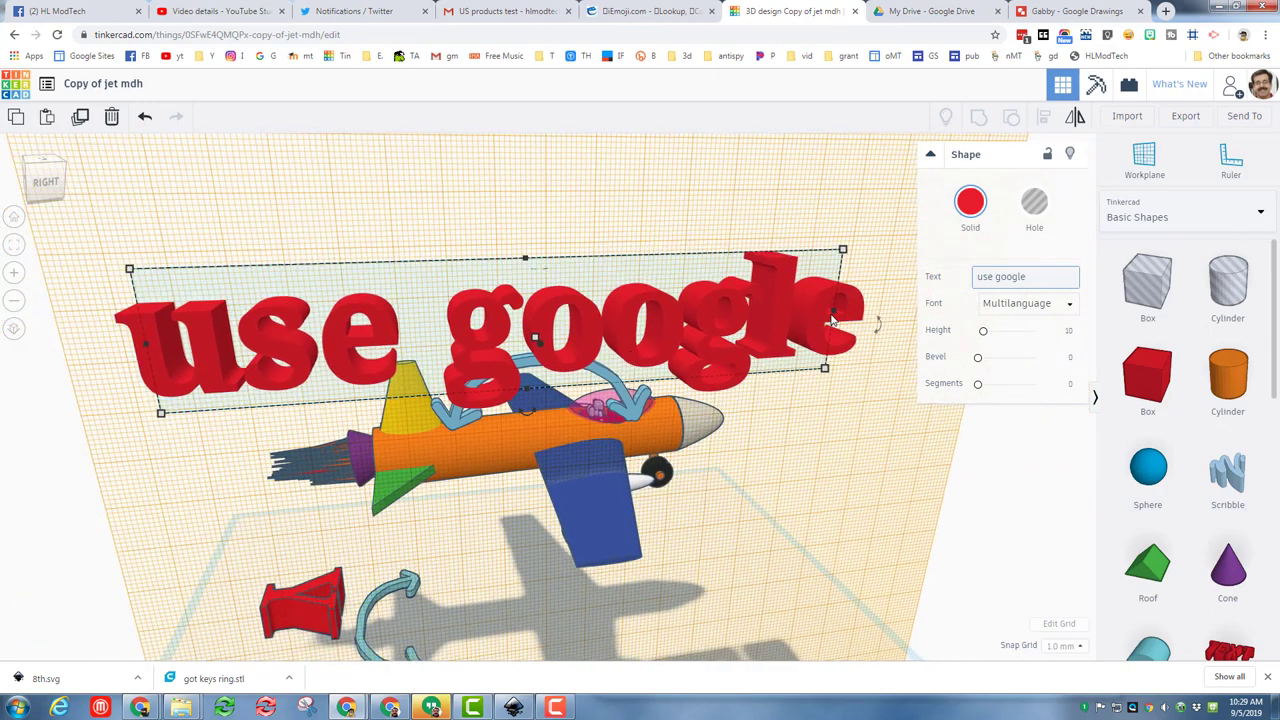
left_click_drag(832, 318, 543, 344)
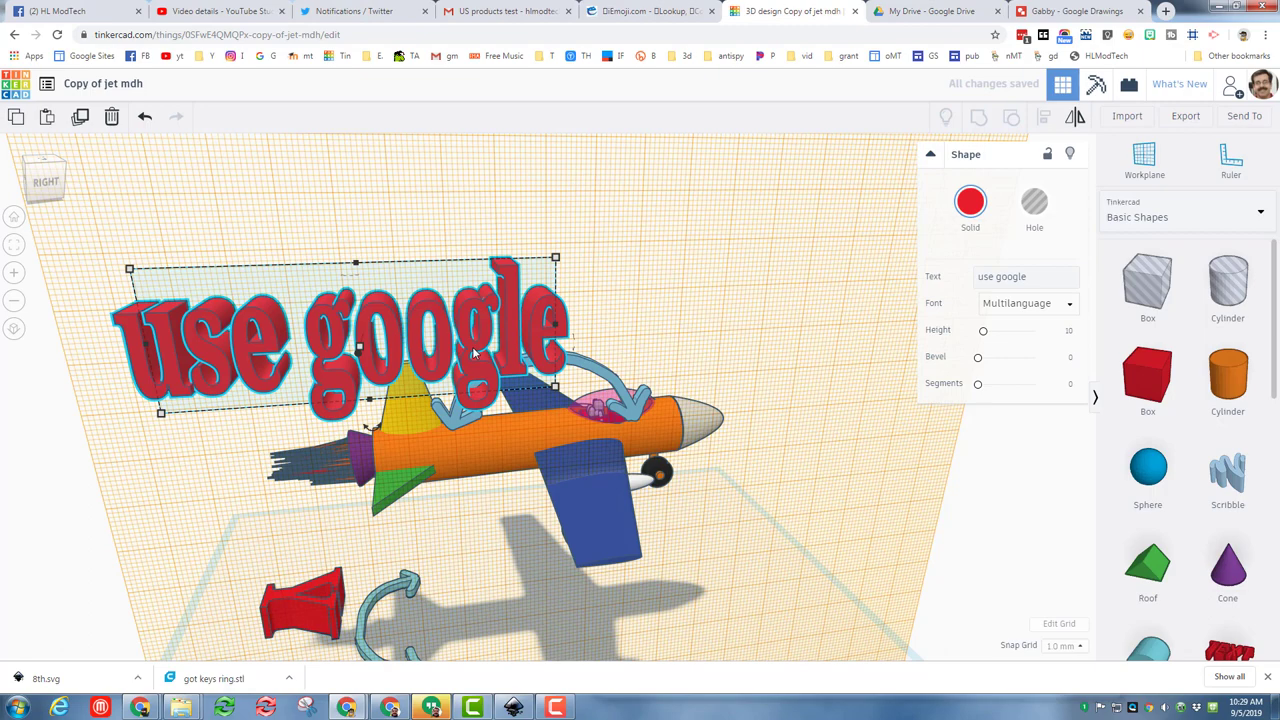
right_click_drag(470, 351, 568, 325)
mouse_move(568, 325)
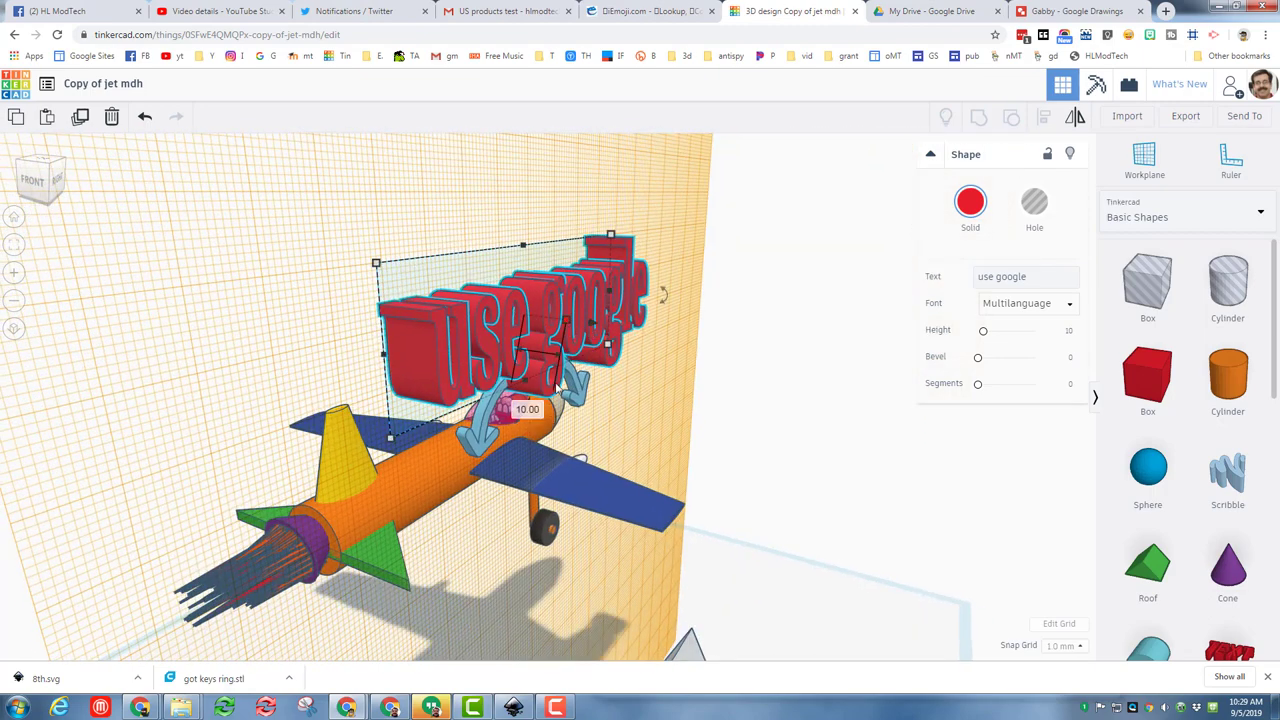
left_click(530, 410)
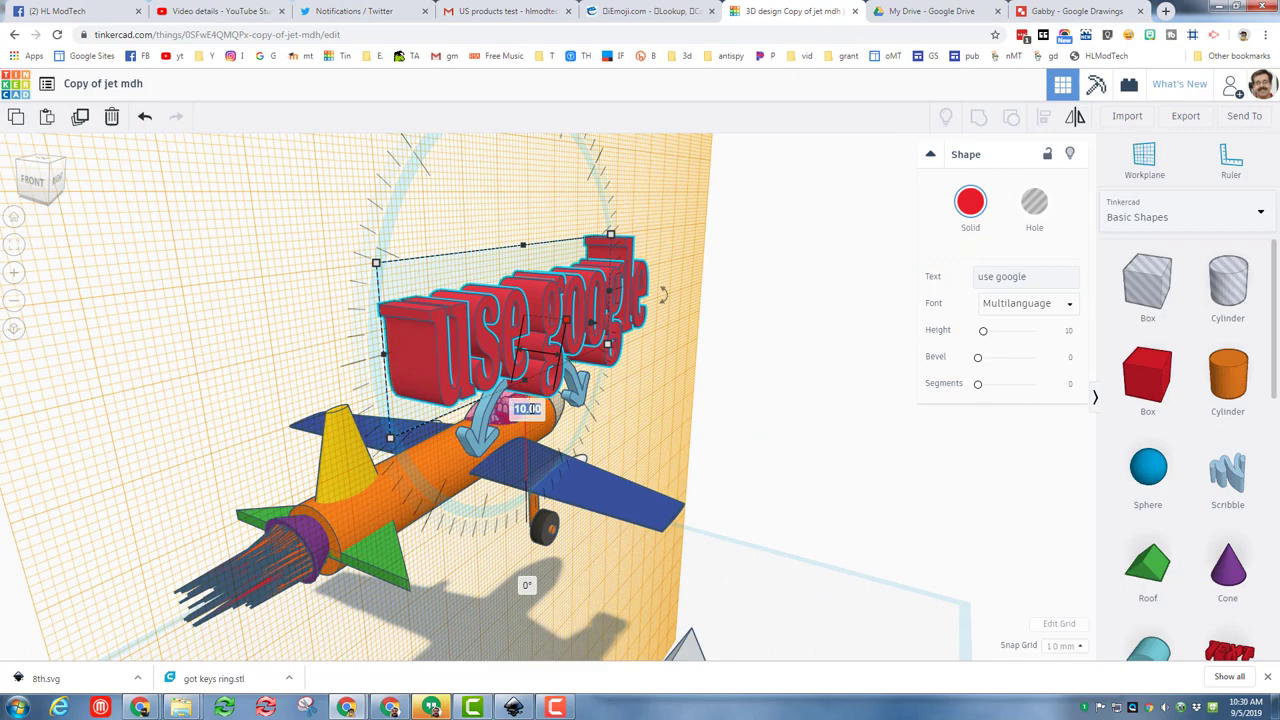
key("Return")
Step: Group the "use google" text with the arch arrow beneath it
right_click_drag(530, 410, 463, 289)
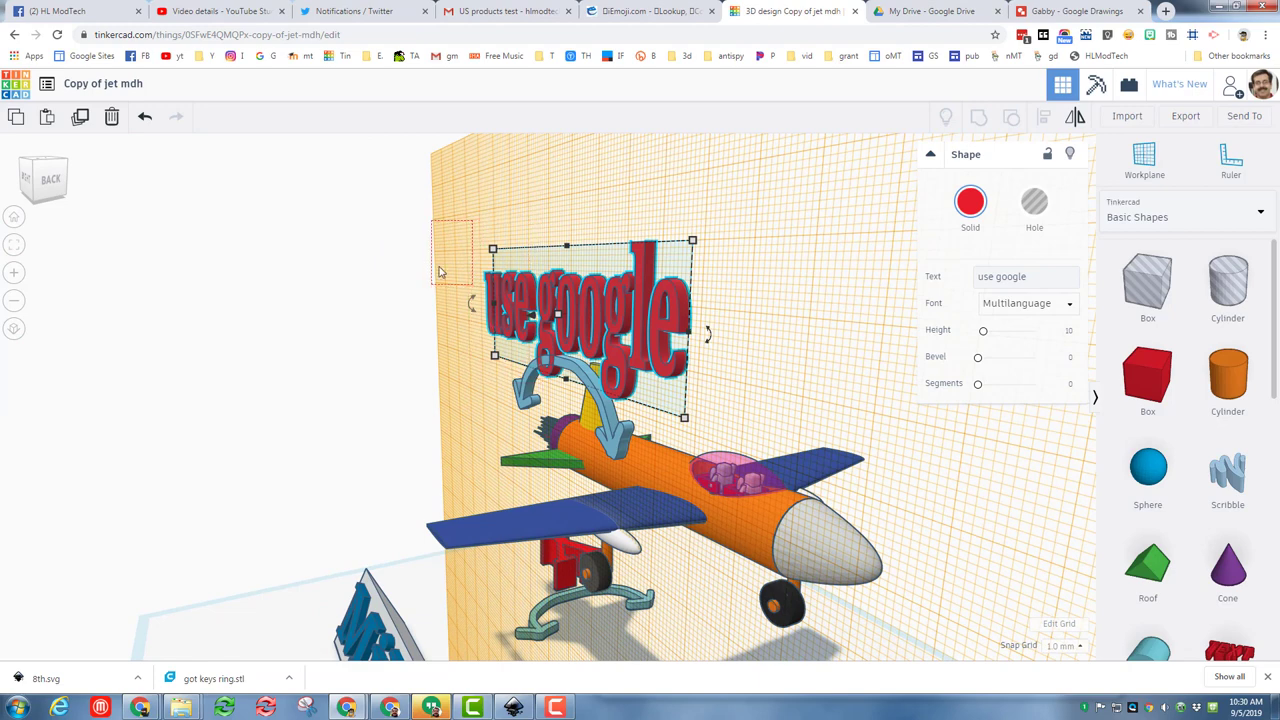
left_click(446, 296)
left_click_drag(545, 400, 546, 402)
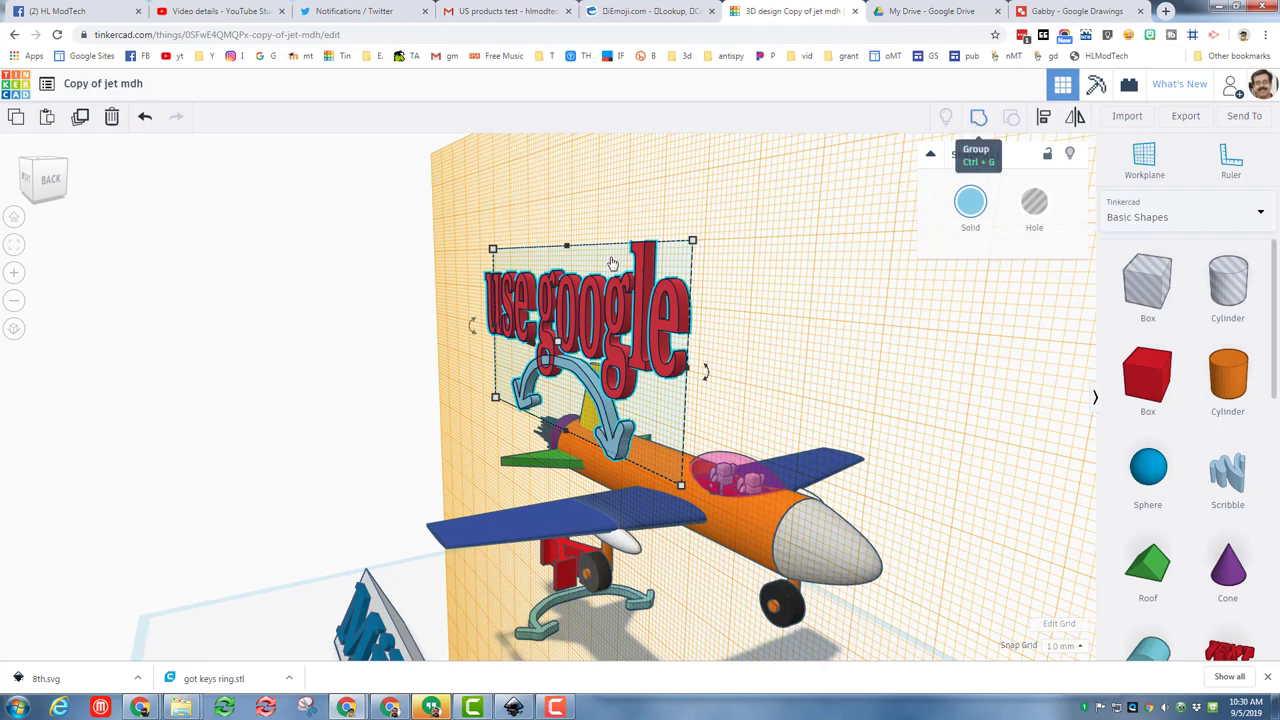
left_click(977, 119)
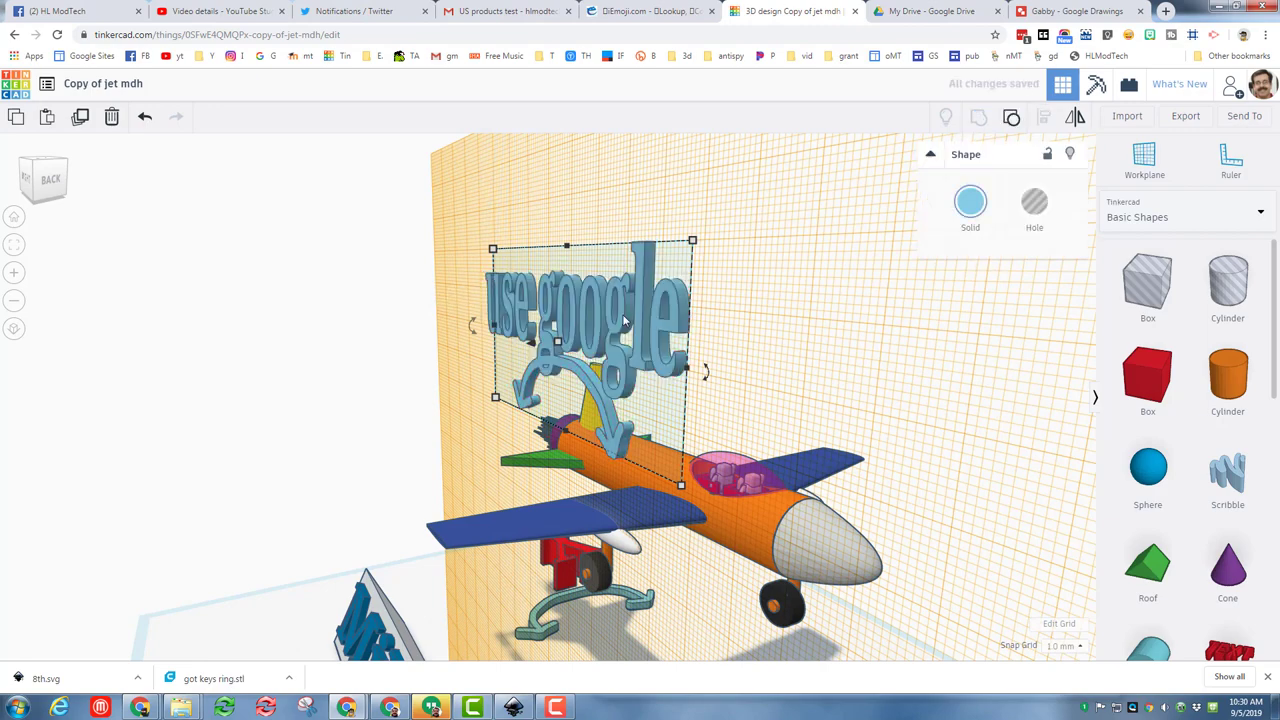
Step: Place a scribble shape on an upright workplane at the jet's tail, try a shallow curve and clear it
right_click_drag(781, 317, 440, 535)
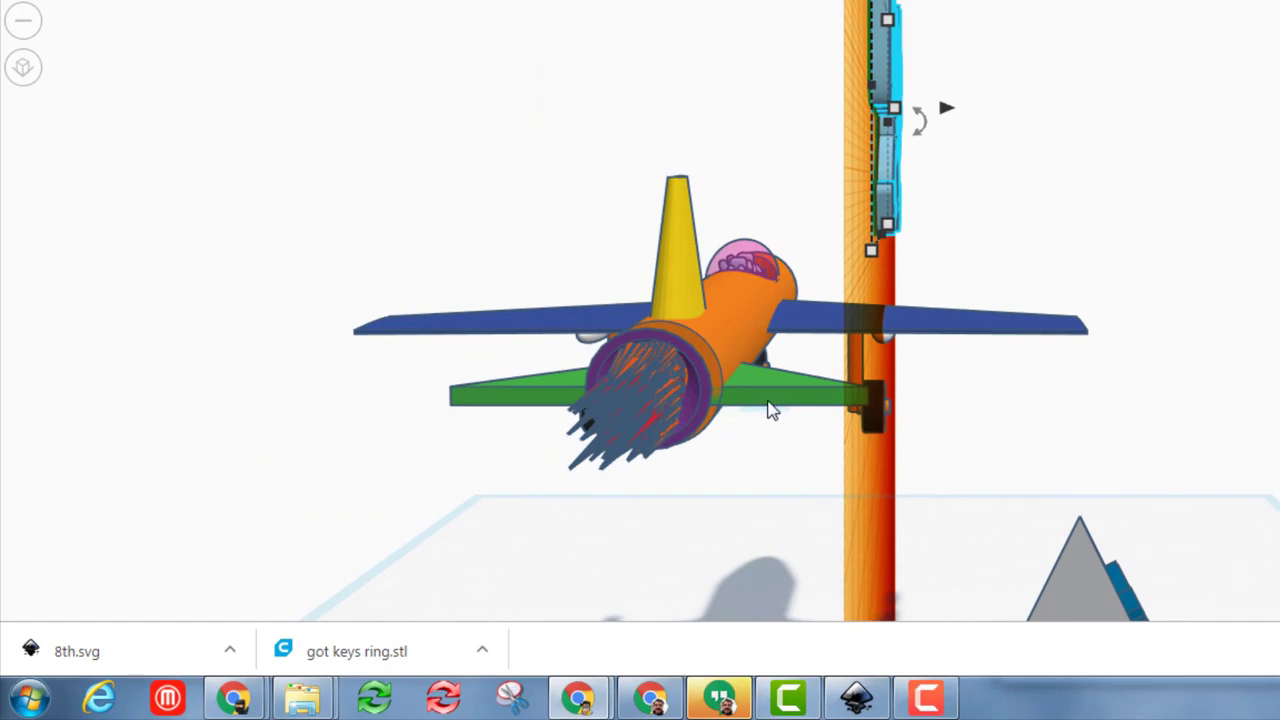
right_click_drag(771, 406, 748, 423)
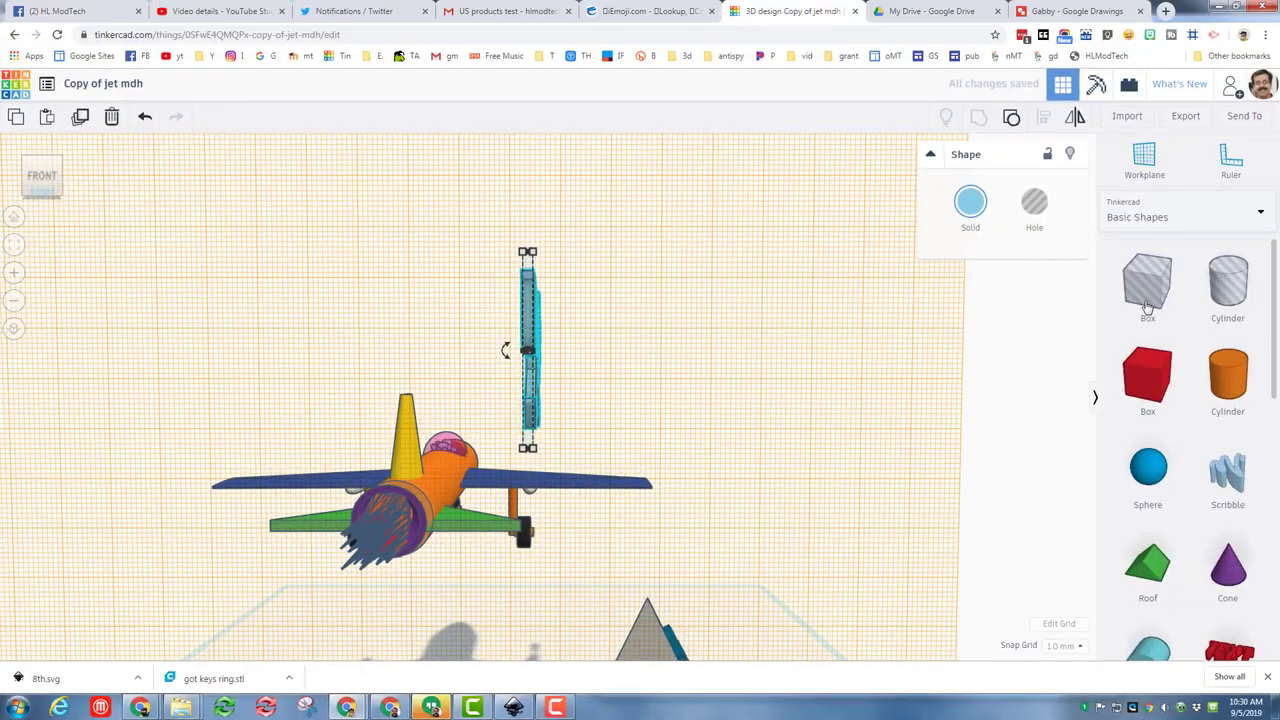
left_click(1226, 472)
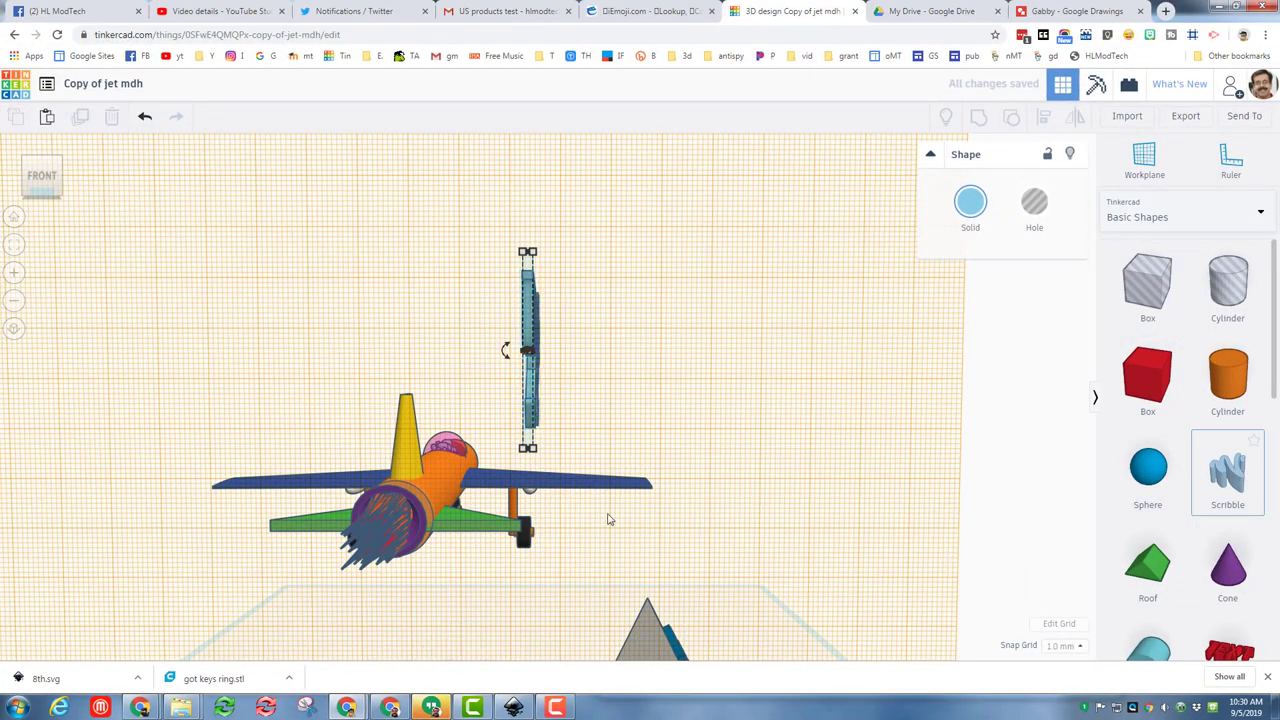
left_click(449, 508)
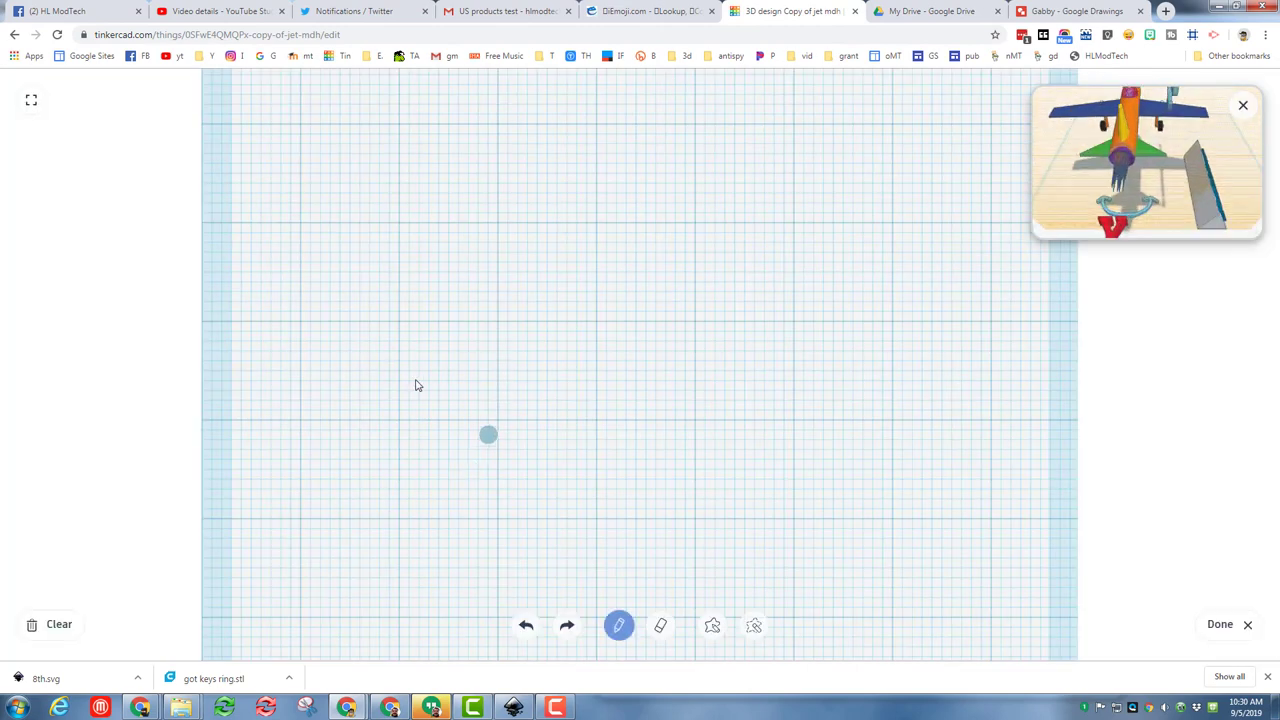
mouse_move(444, 358)
left_mouse_down()
mouse_move(562, 314)
mouse_move(697, 315)
mouse_move(795, 356)
mouse_move(867, 455)
left_mouse_up()
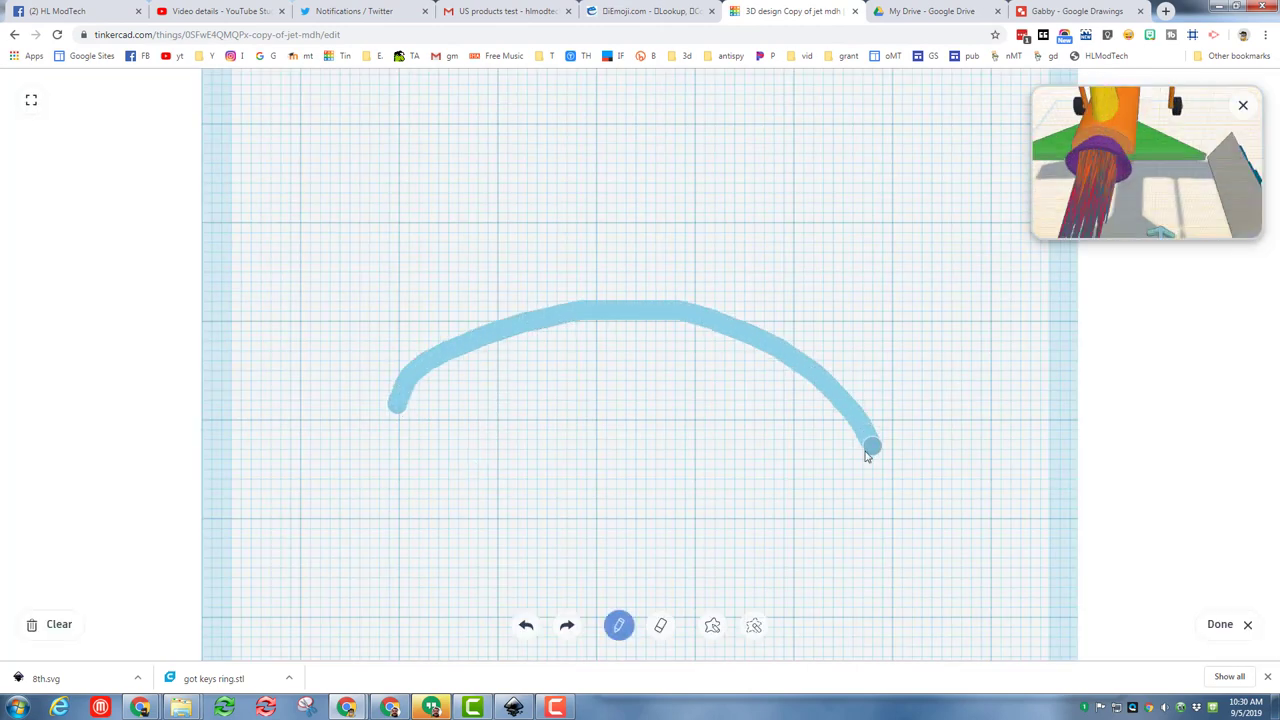
left_click(52, 624)
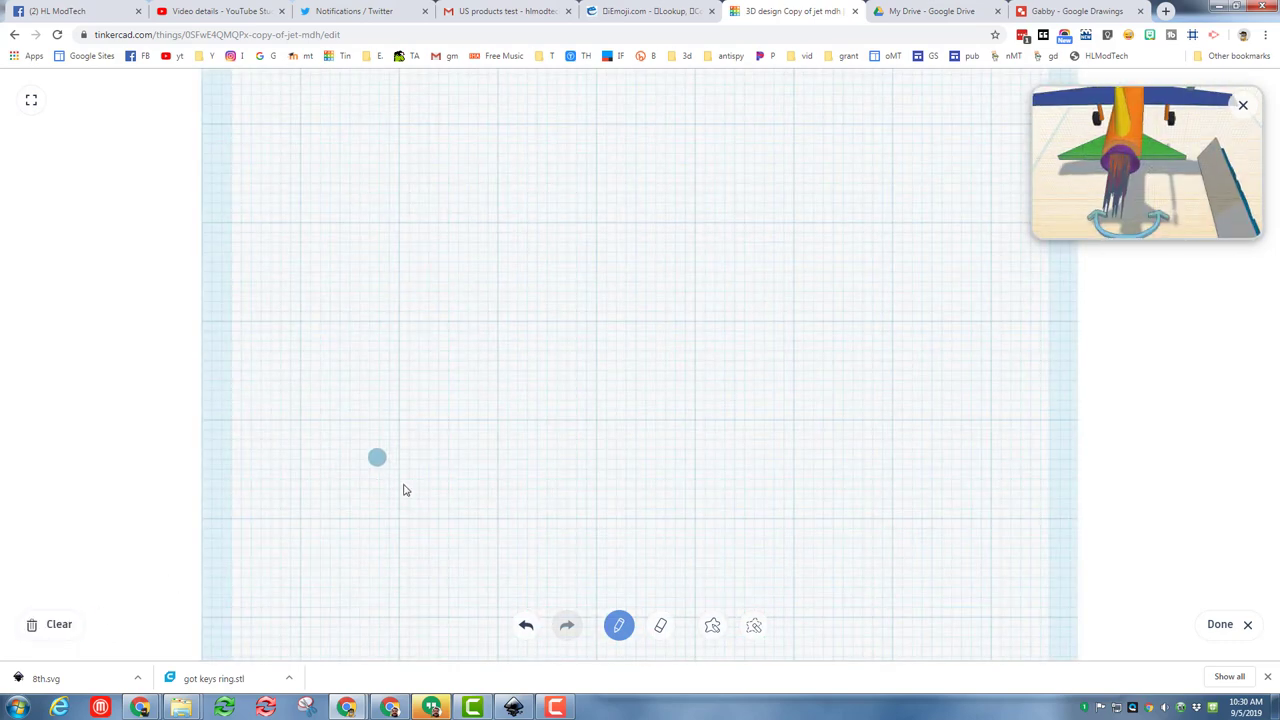
Step: Draw a taller double-headed arch arrow in the scribble, finish it and centre it over the jet's exhaust
mouse_move(437, 415)
left_mouse_down()
mouse_move(507, 295)
mouse_move(541, 279)
mouse_move(743, 268)
mouse_move(835, 309)
mouse_move(869, 362)
mouse_move(895, 419)
mouse_move(894, 480)
mouse_move(862, 460)
mouse_move(903, 476)
mouse_move(901, 489)
mouse_move(917, 456)
left_mouse_up()
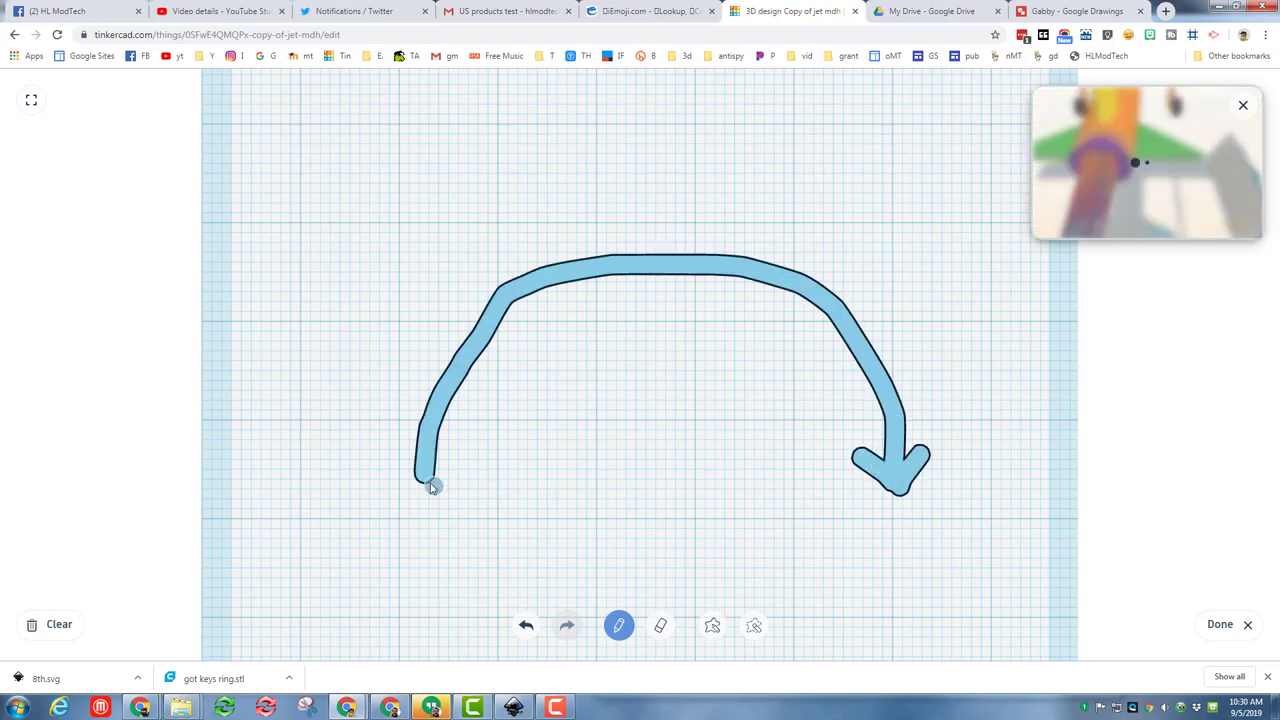
mouse_move(428, 484)
left_mouse_down()
mouse_move(469, 446)
mouse_move(390, 460)
left_mouse_up()
left_click(1216, 624)
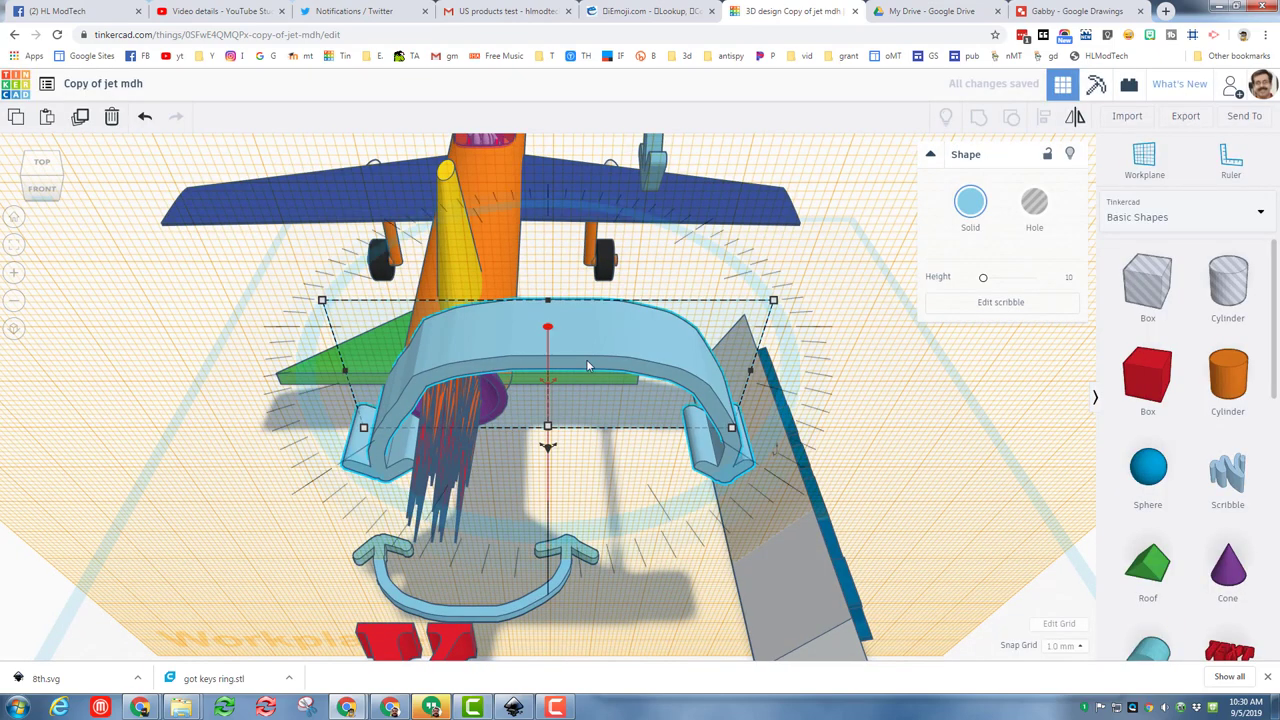
left_click_drag(488, 364, 362, 362)
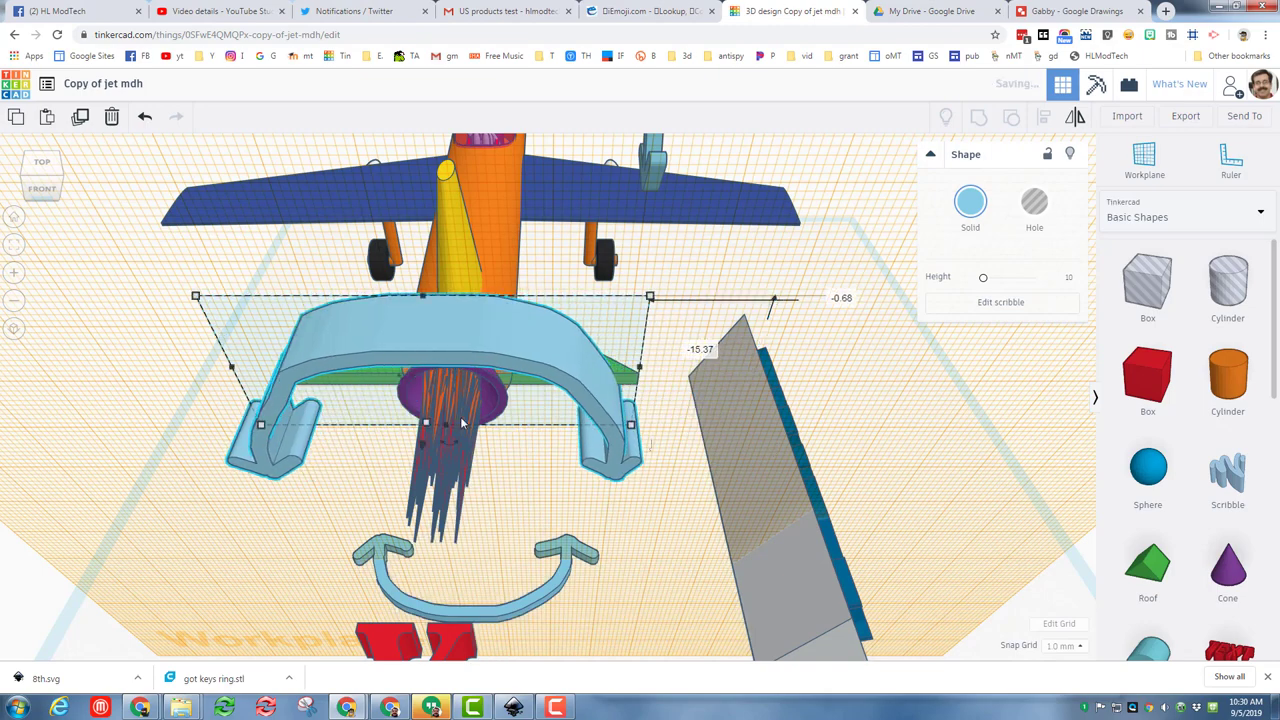
scroll(1027, 455, "down", 3)
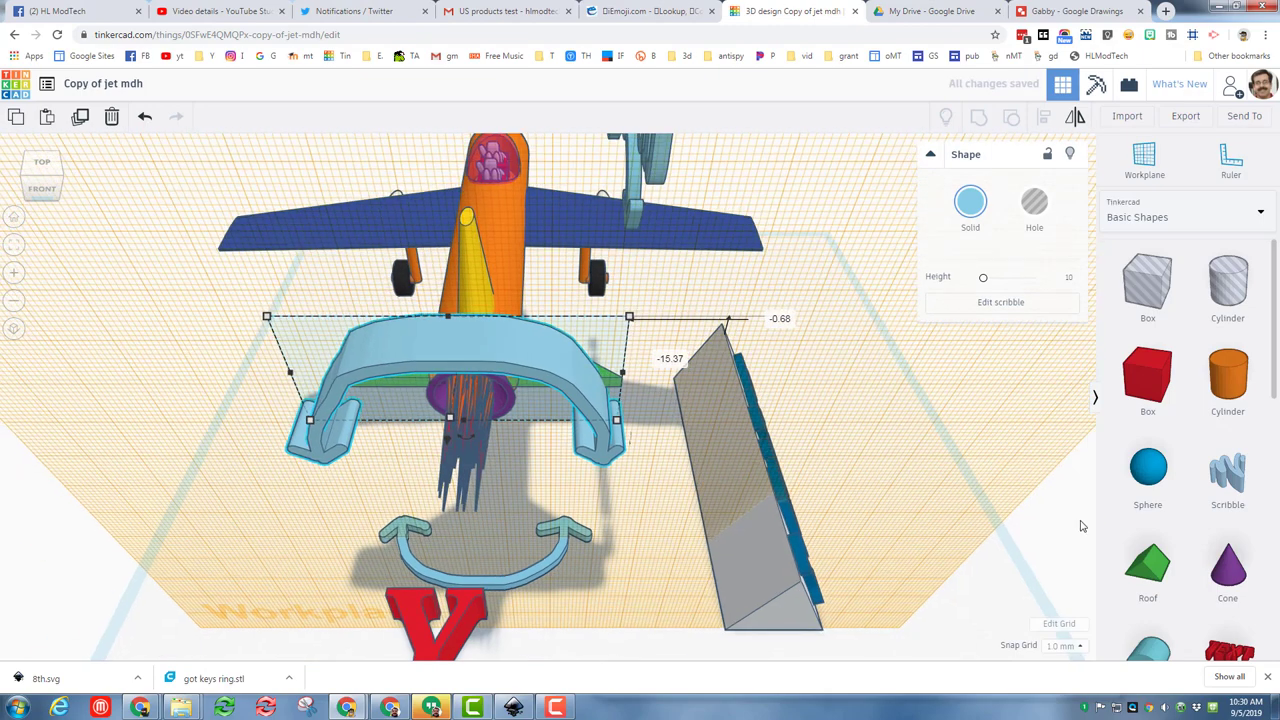
Step: Add a text shape reading "r" above the jet's tail and return the workplane to the base grid
left_click(340, 290)
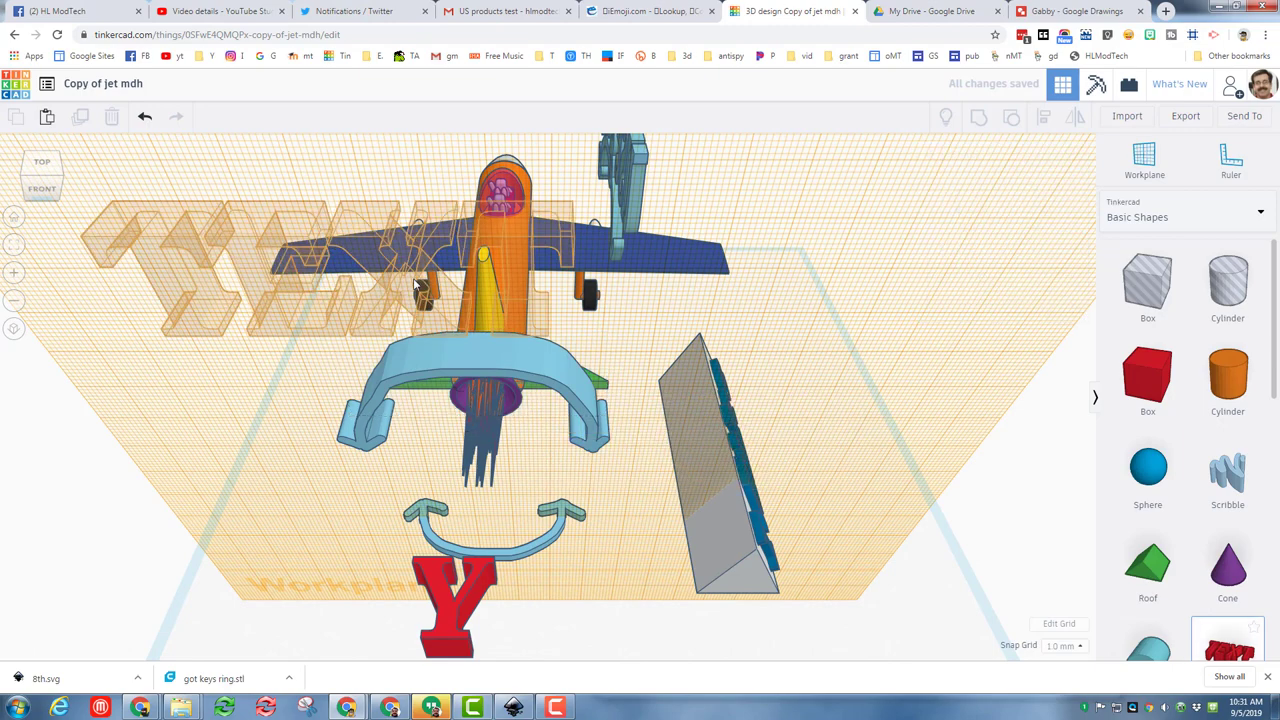
left_click(697, 296)
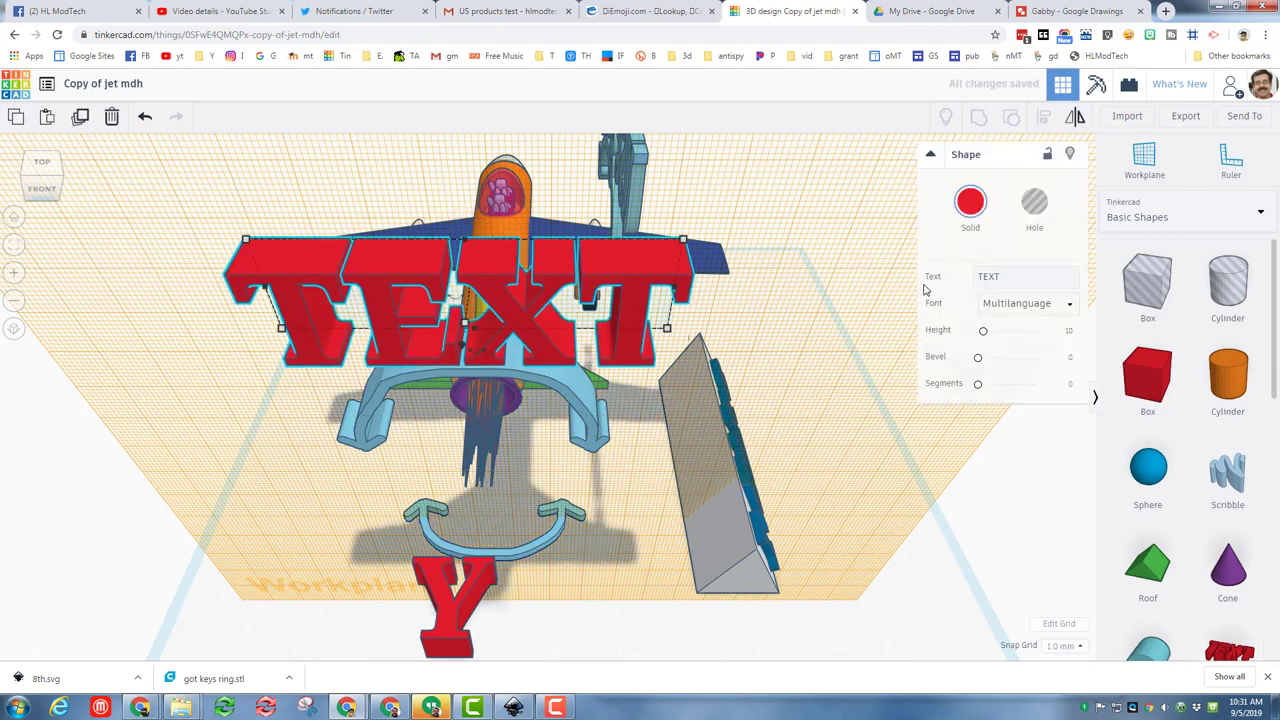
left_click(997, 278)
key("ctrl+z")
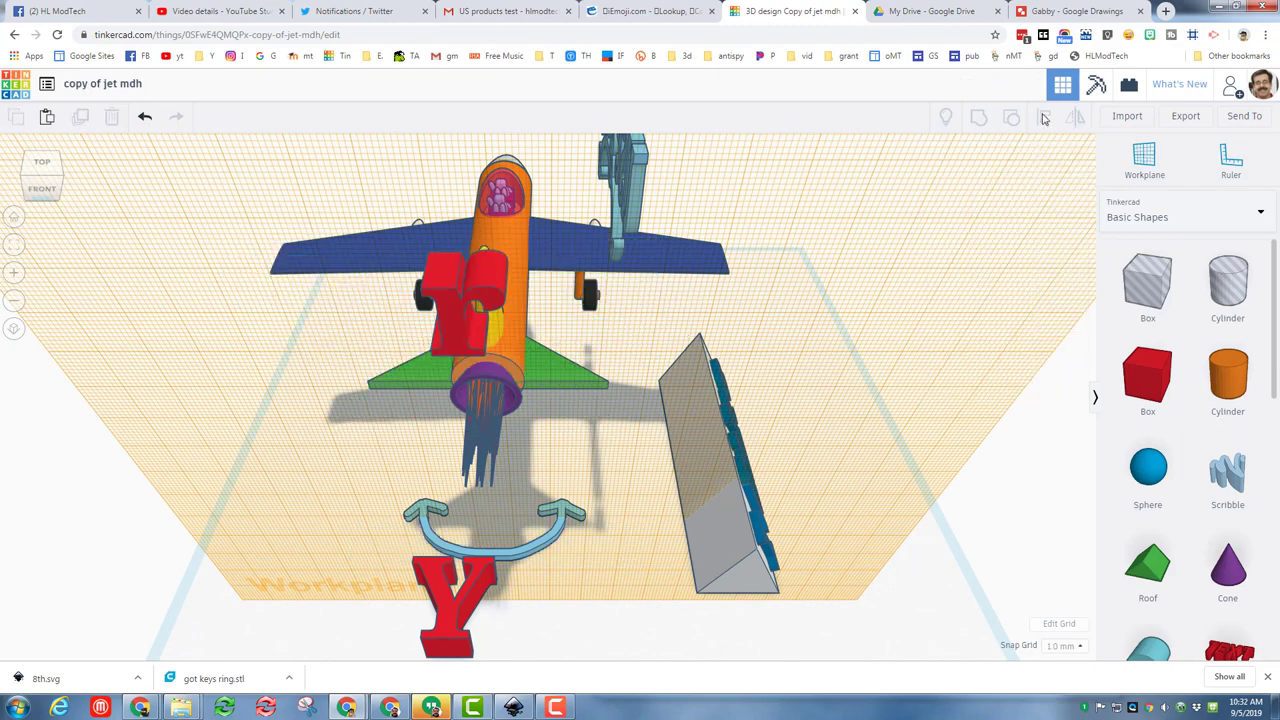
left_click(300, 570)
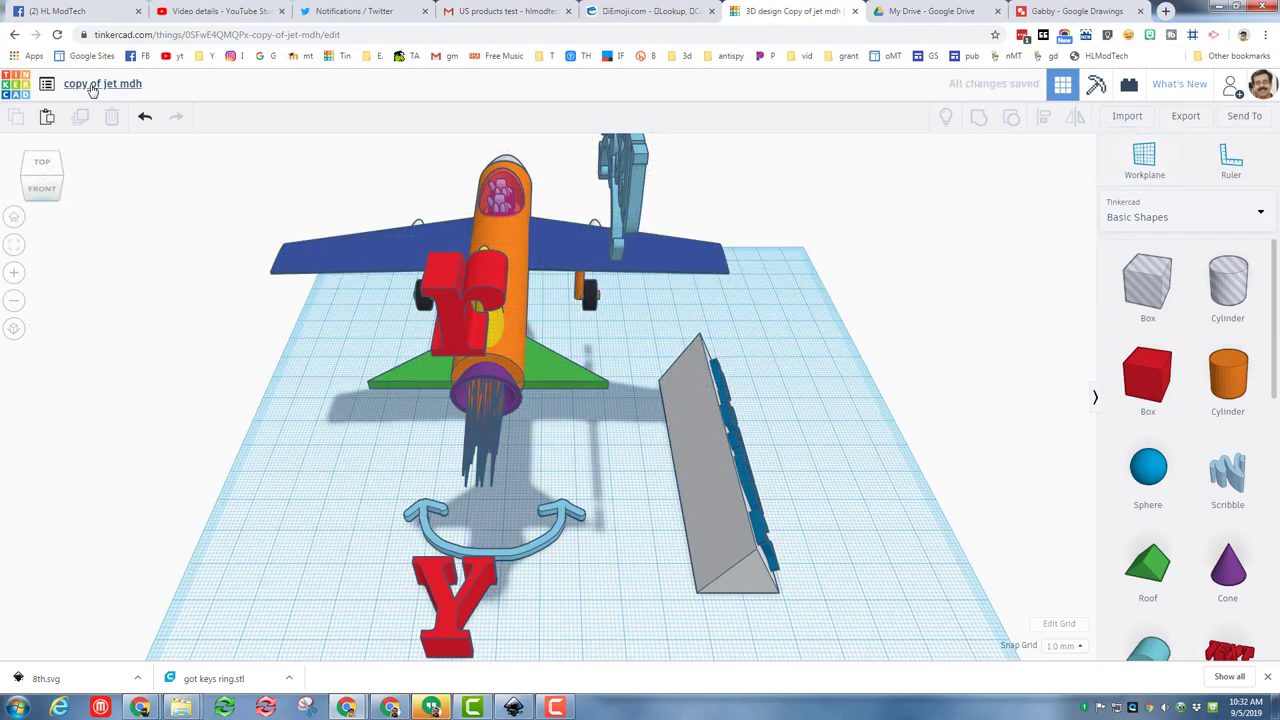
Step: Rename the design as "jet mdh attitudes"
left_click(92, 86)
left_click(104, 84)
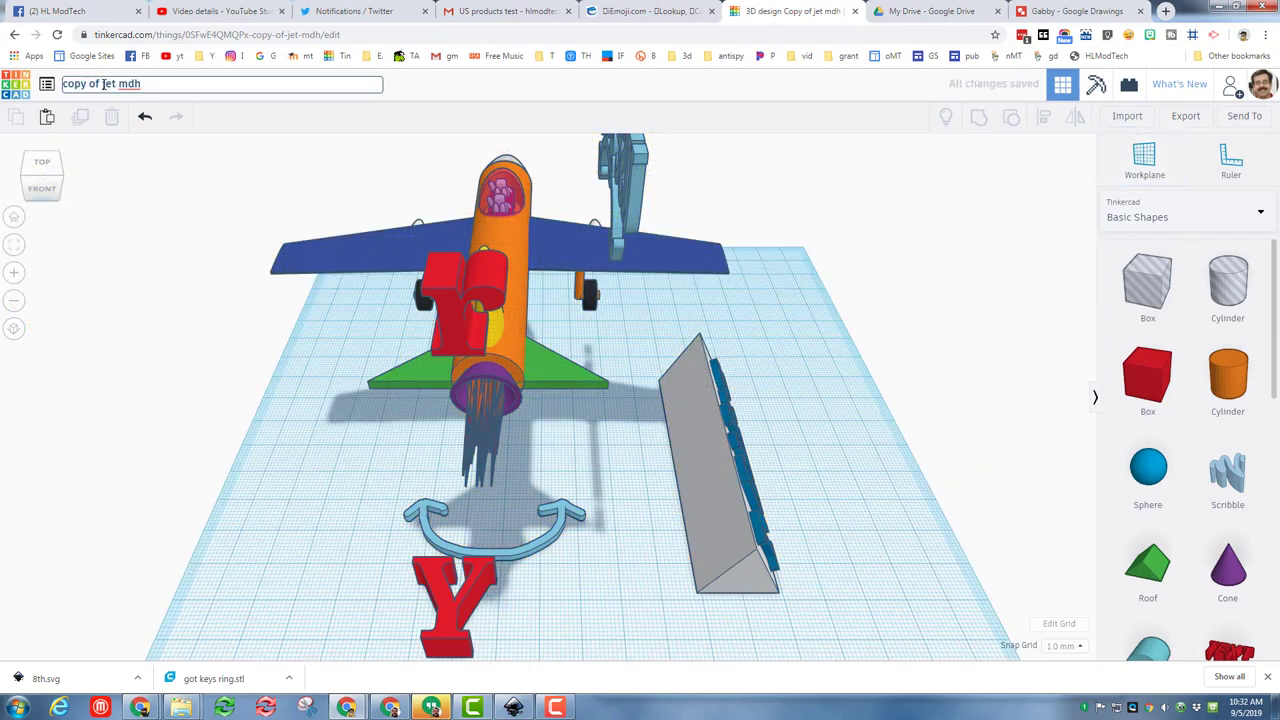
triple_click(104, 84)
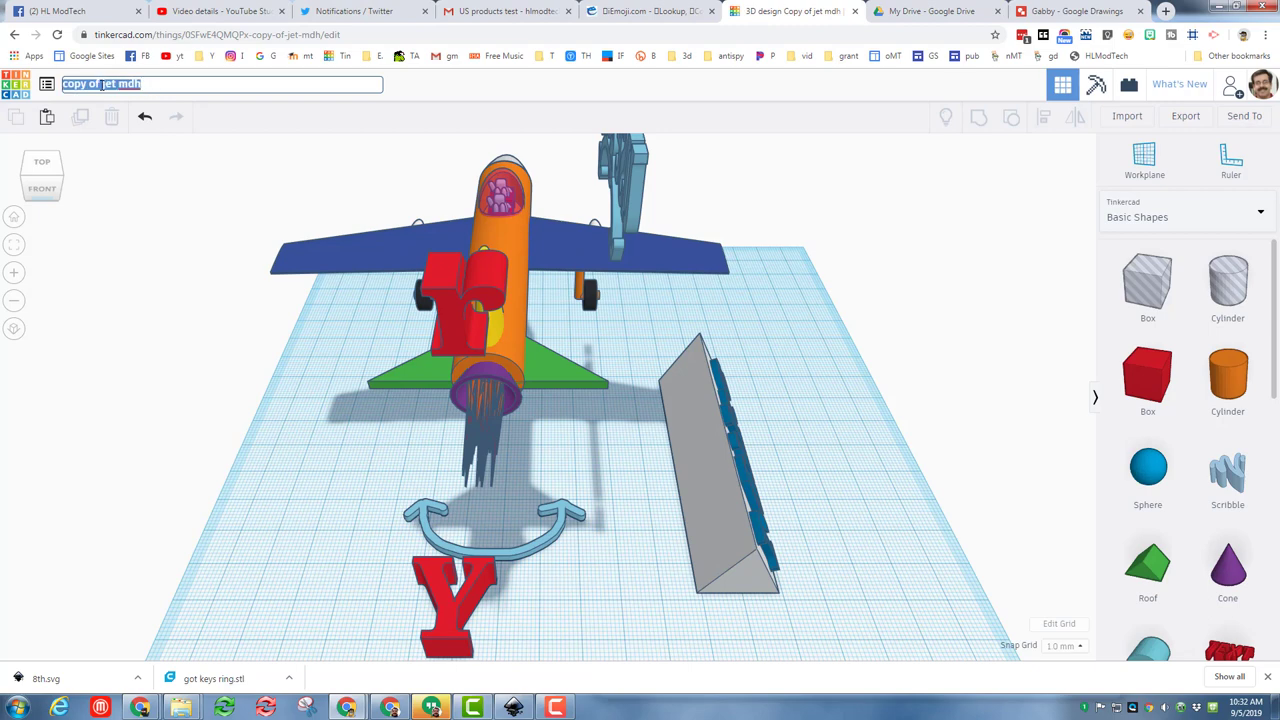
left_click(101, 85)
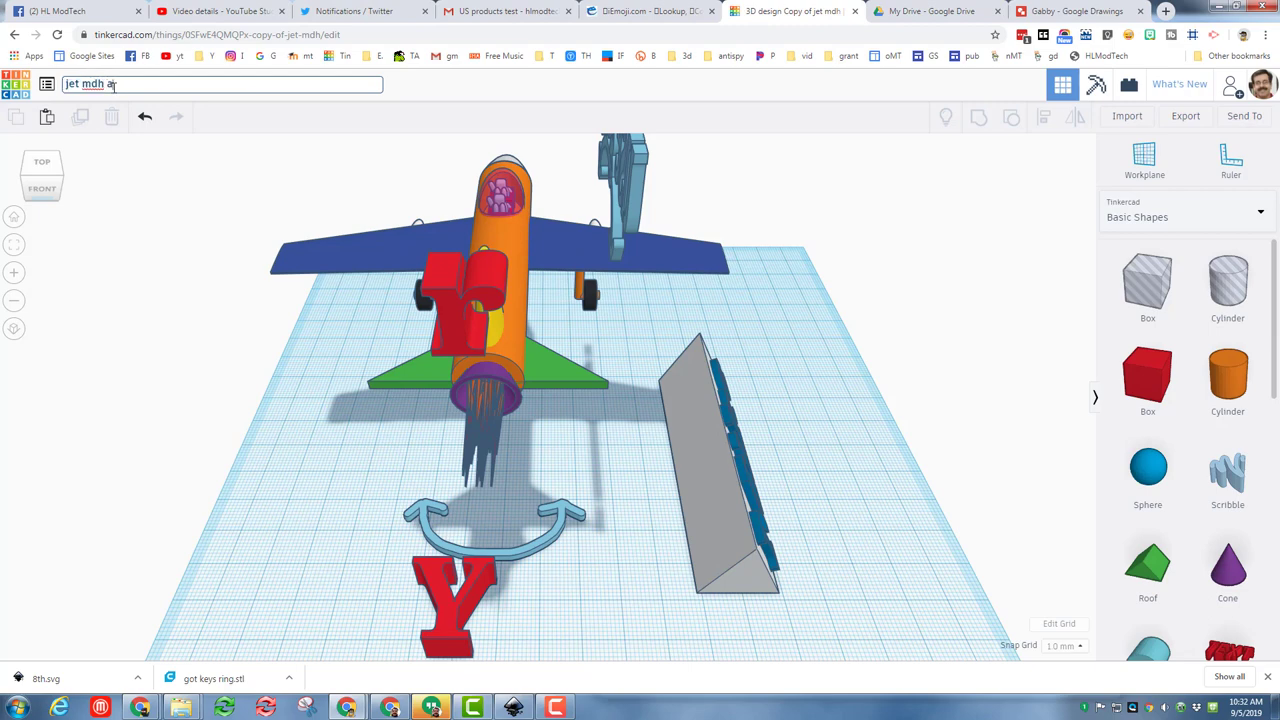
type("titudes")
Step: Turn the view to show the labelled jet at an angle and capture the model area with the Snipping Tool
right_click_drag(812, 495, 768, 492)
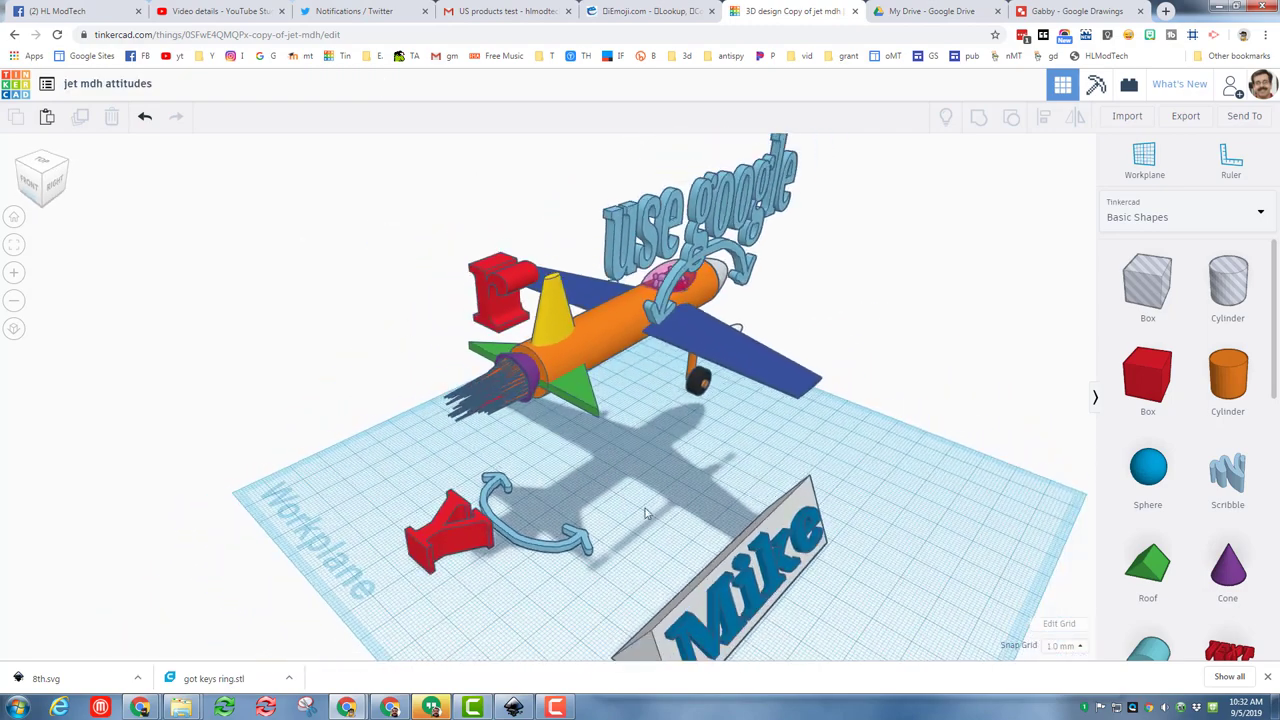
left_click(306, 708)
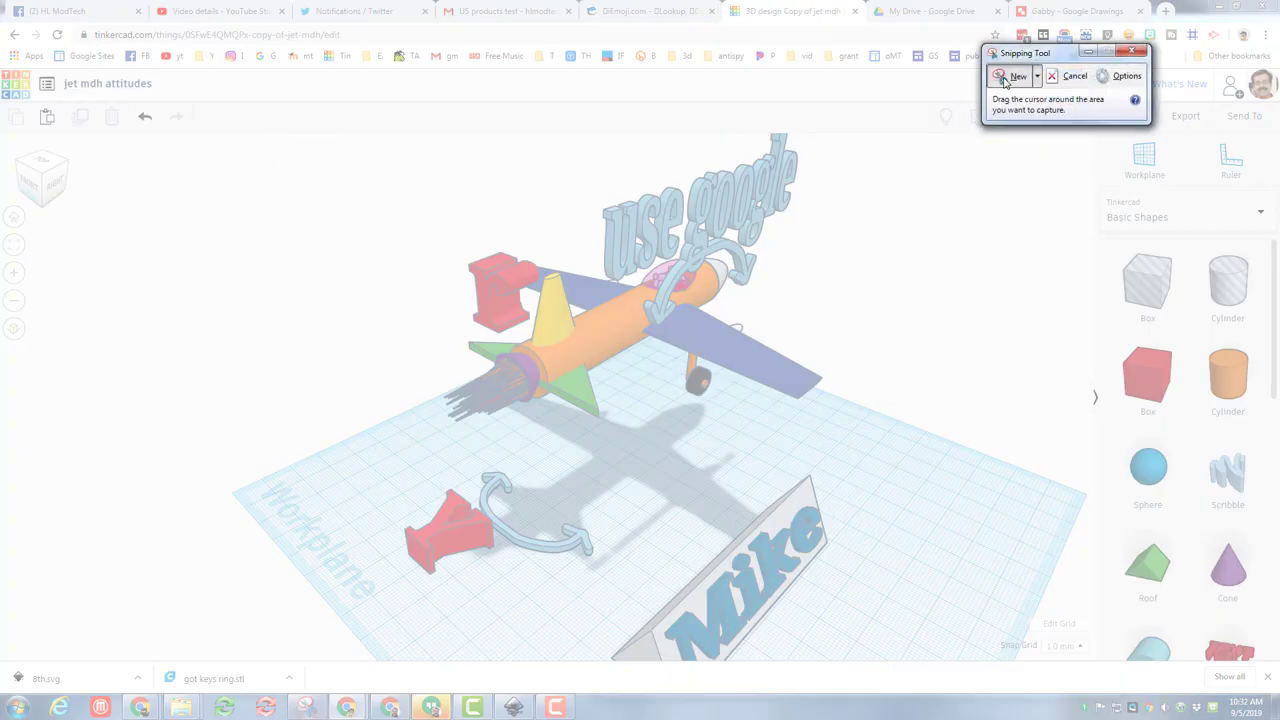
key("Escape")
left_click(1012, 77)
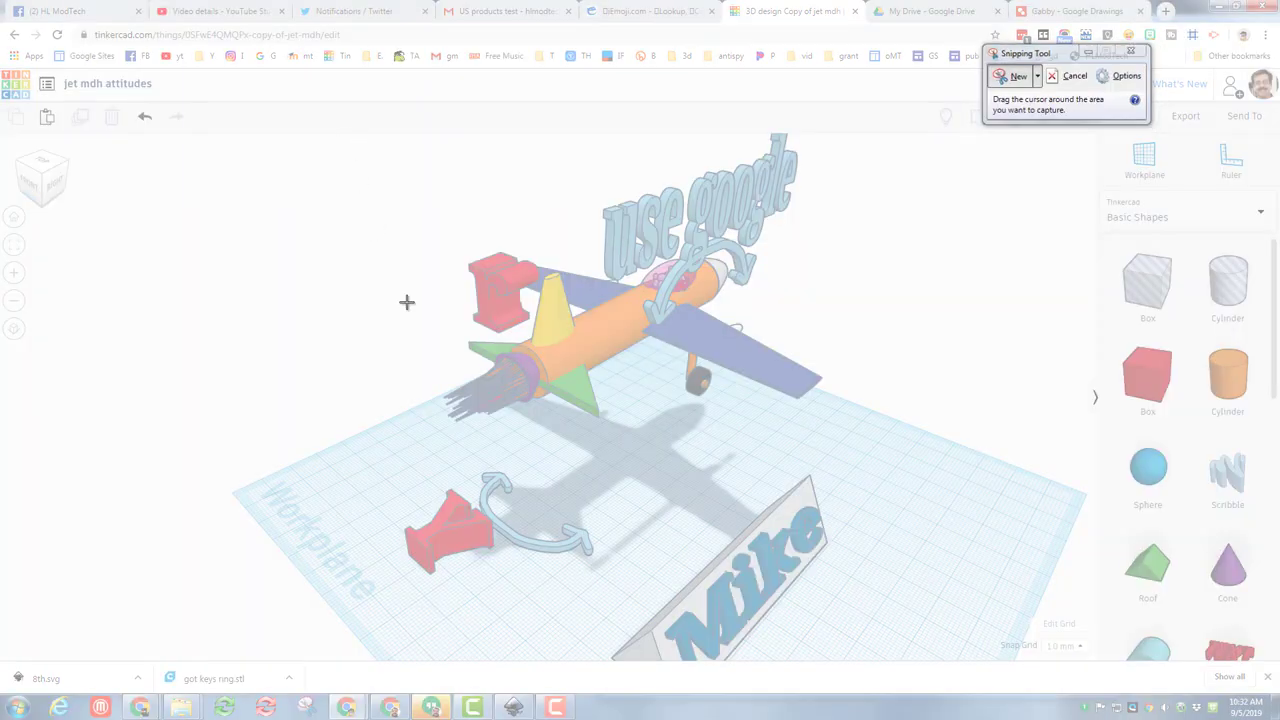
left_click_drag(353, 131, 930, 645)
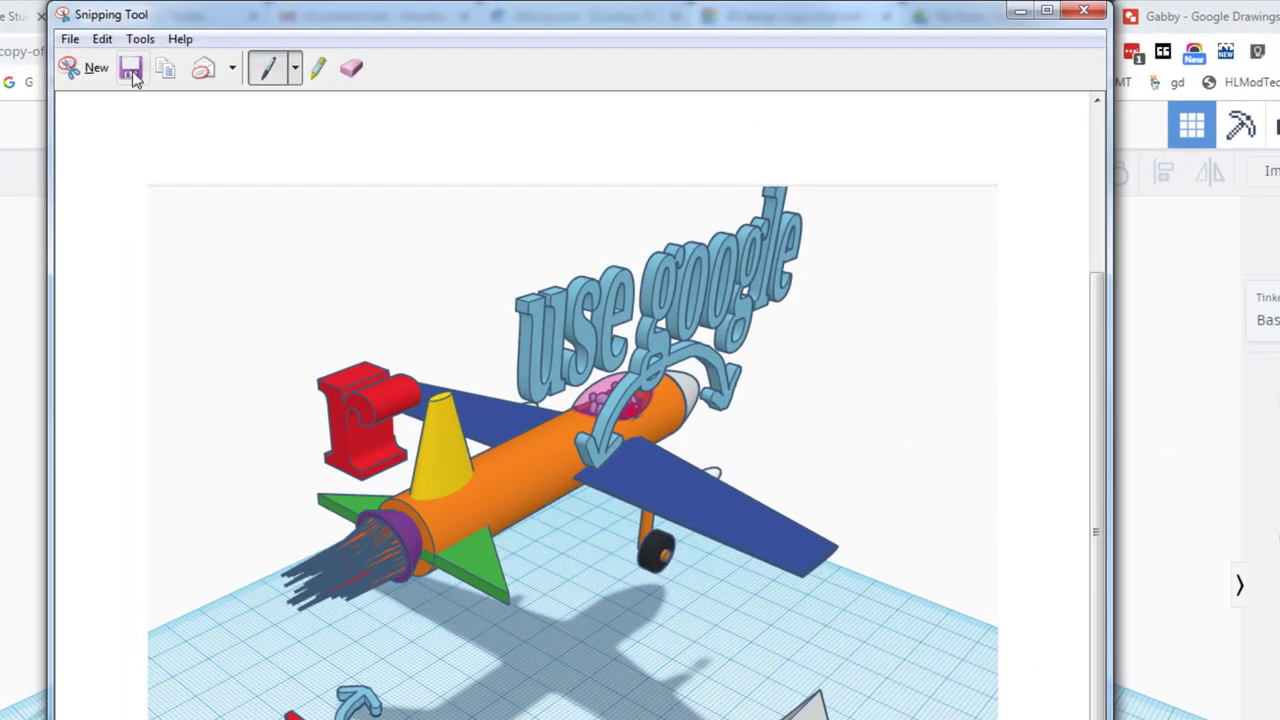
Step: Save the snip in the Downloads folder as the PNG file "Captureatt.PNG"
left_click(131, 70)
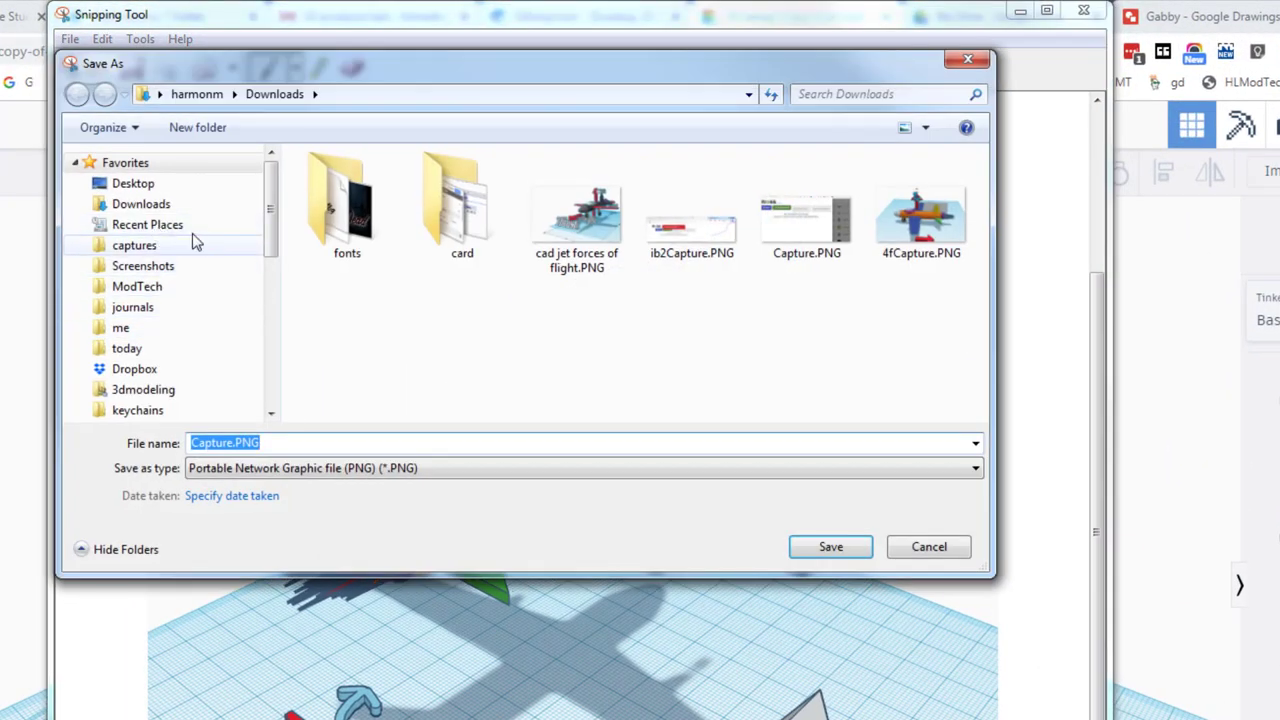
left_click(160, 206)
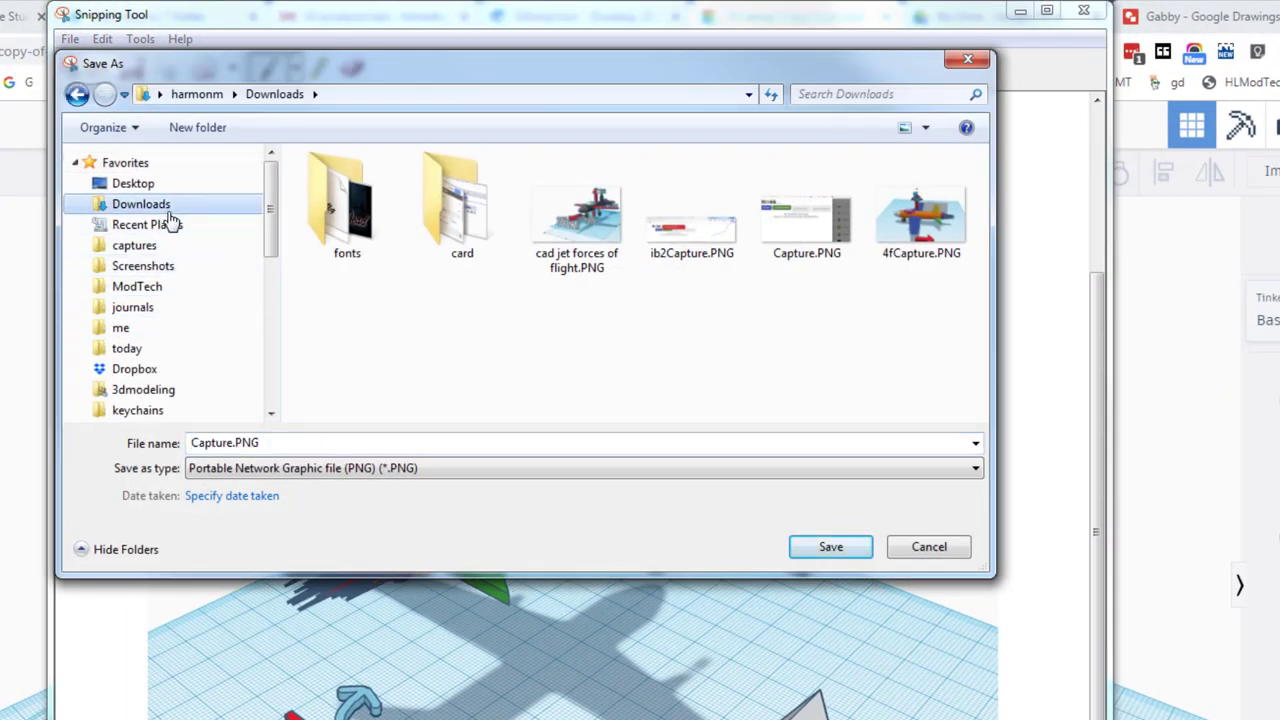
left_click(233, 447)
left_click(233, 445)
left_click(233, 445)
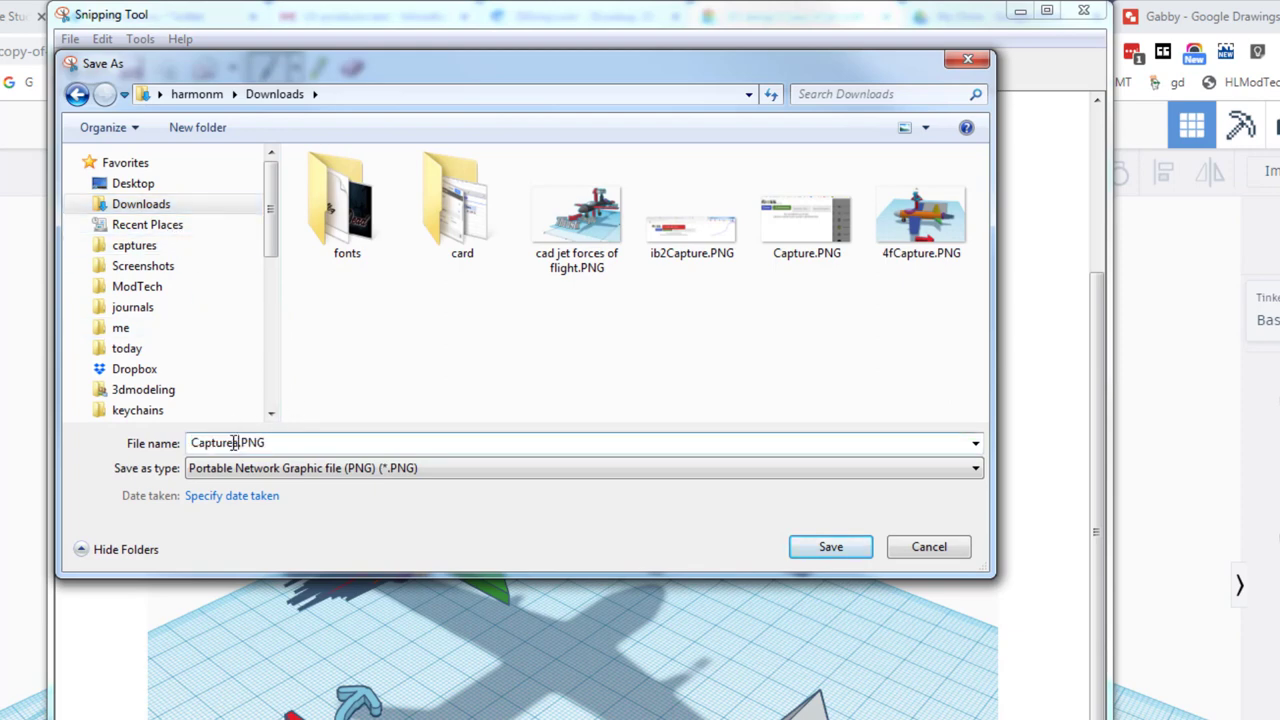
type("att")
left_click(829, 547)
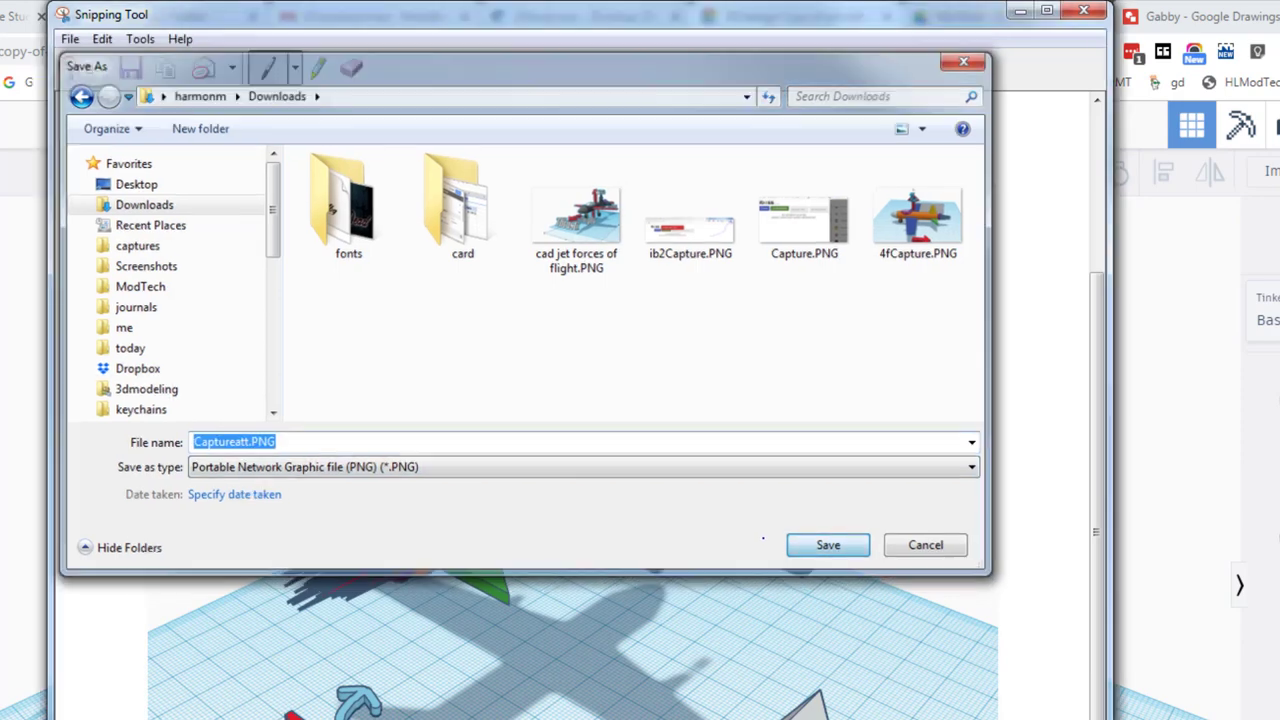